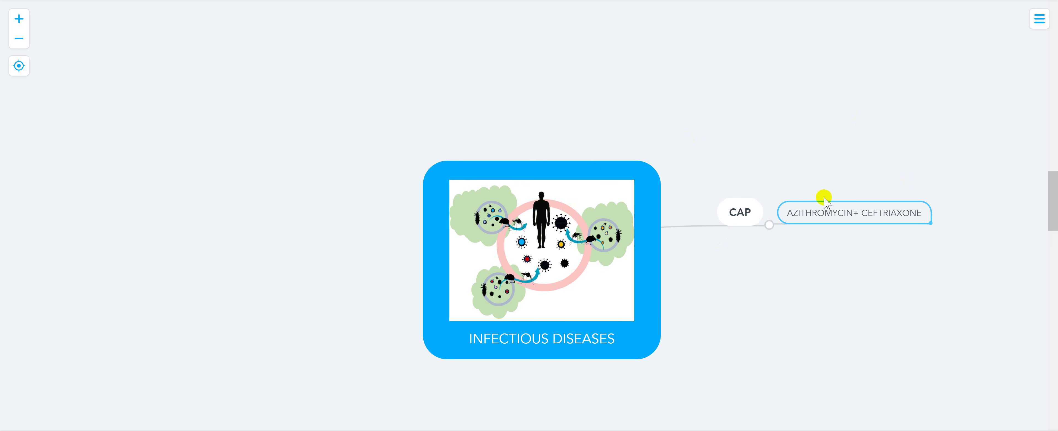
Add MOXIFLOXACIN PO AND IV as a new treatment under CAP.
{"action": "left_click", "coordinate": [750, 208]}
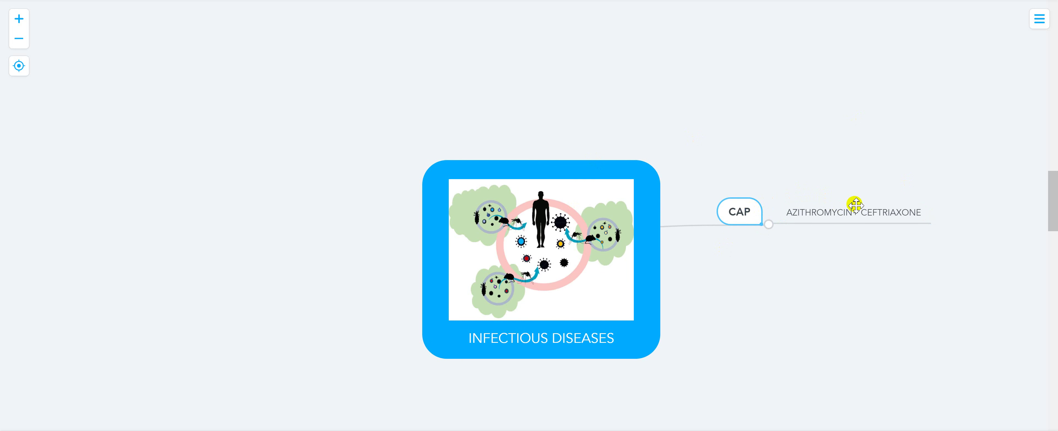
{"action": "left_click", "coordinate": [849, 212]}
{"action": "double_click", "coordinate": [850, 213]}
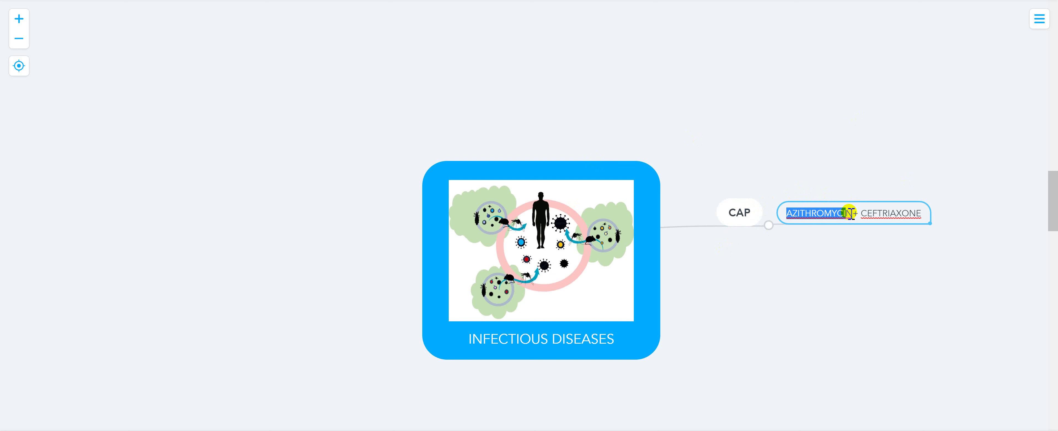
{"action": "double_click", "coordinate": [902, 216]}
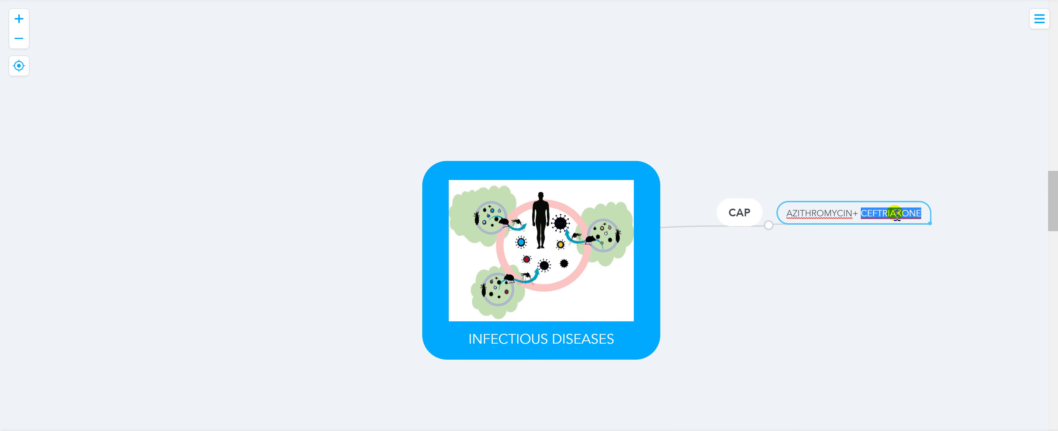
{"action": "left_click", "coordinate": [746, 220]}
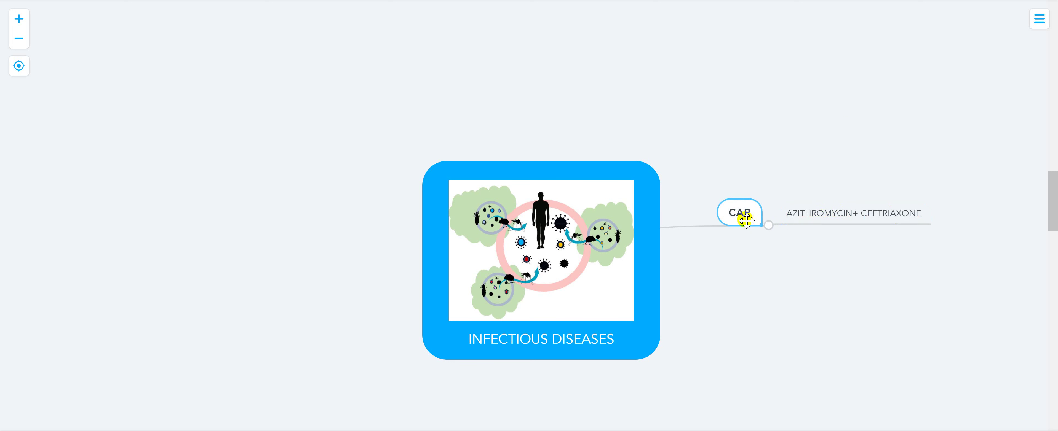
{"action": "key", "text": "Tab"}
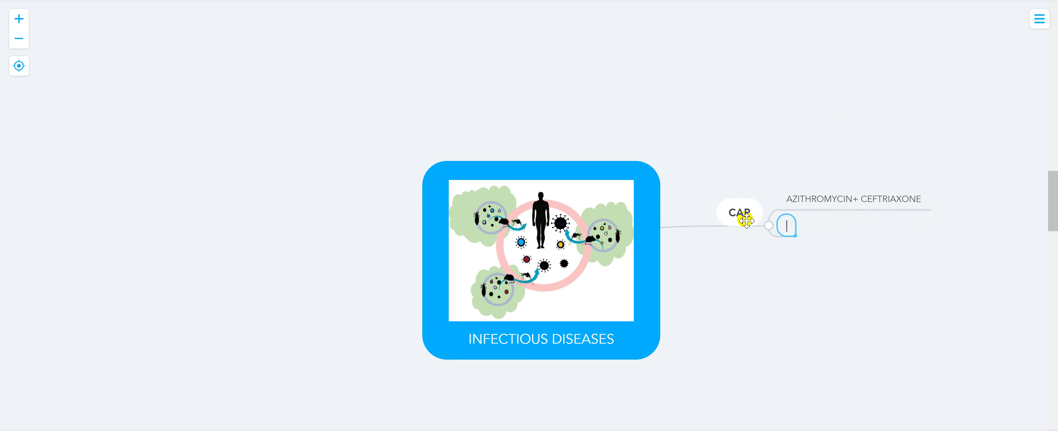
{"action": "type", "text": "mO"}
{"action": "key", "text": "BackSpace"}
{"action": "key", "text": "BackSpace"}
{"action": "type", "text": "MOXIFL"}
{"action": "type", "text": "OXAC"}
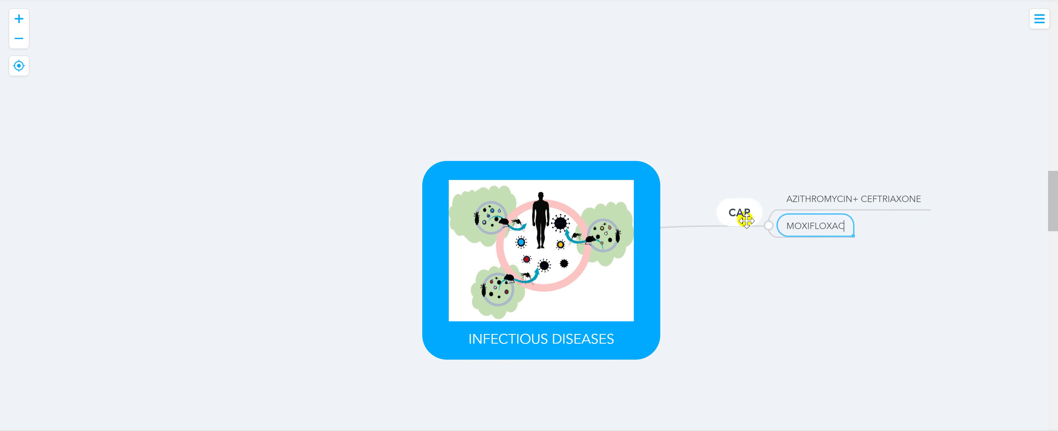
{"action": "type", "text": "IN PO AND IV"}
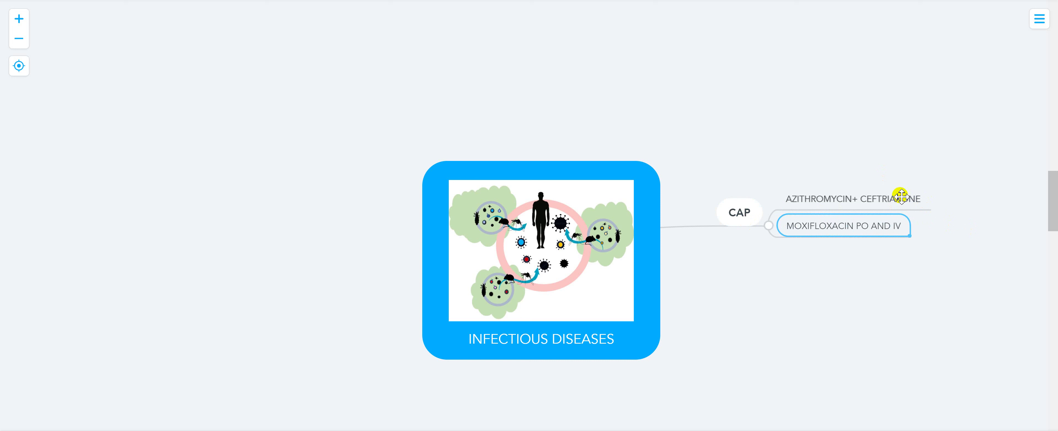
Append ' IV' to AZITHROMYCIN+ CEFTRIAXONE and add a PO AZITHROMYCIN sibling.
{"action": "double_click", "coordinate": [899, 199]}
{"action": "left_click_drag", "start_coordinate": [918, 201], "coordinate": [922, 202]}
{"action": "left_click", "coordinate": [922, 202]}
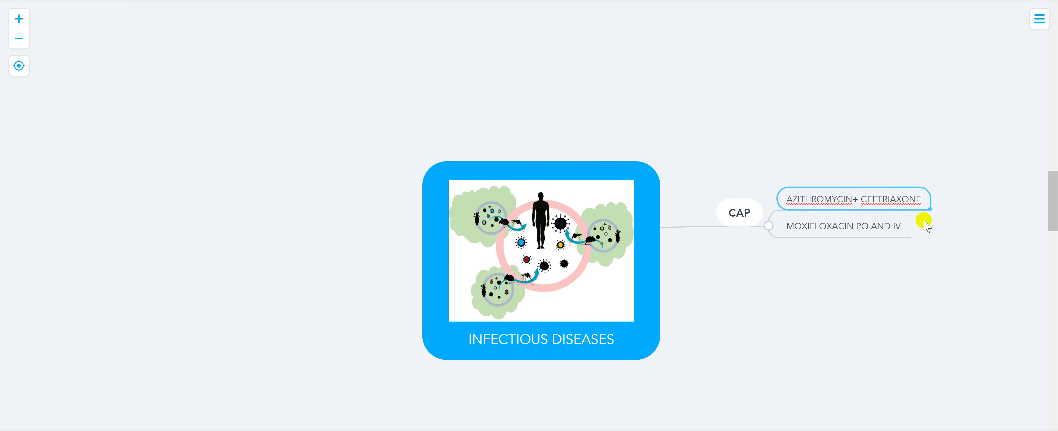
{"action": "type", "text": " IV"}
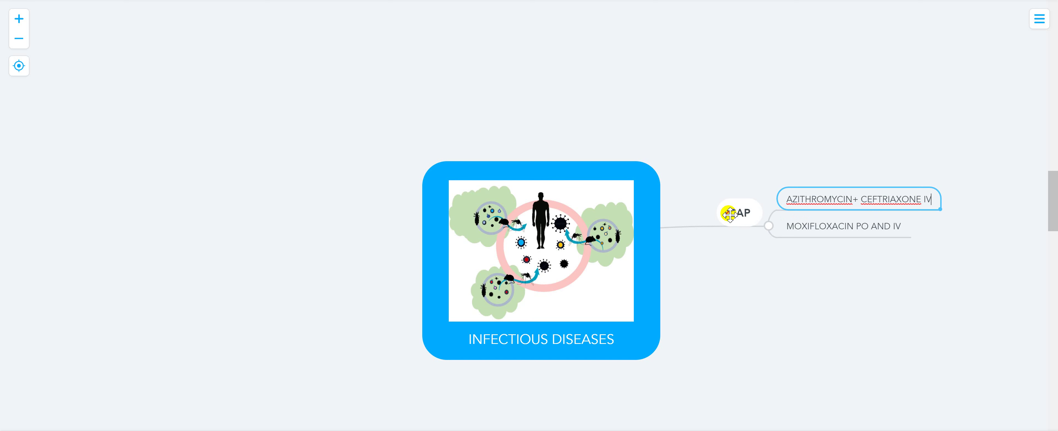
{"action": "key", "text": "Return"}
{"action": "key", "text": "Return"}
{"action": "type", "text": "PO A"}
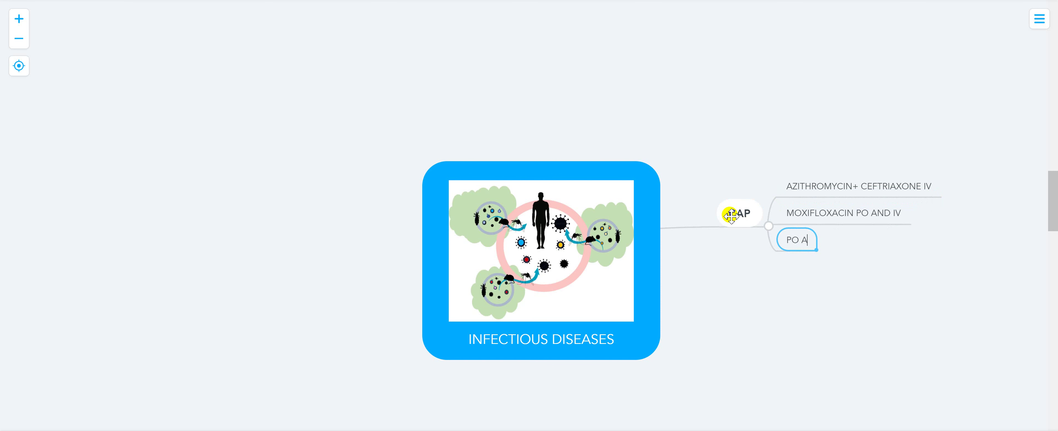
{"action": "type", "text": "ZITHROMYCI"}
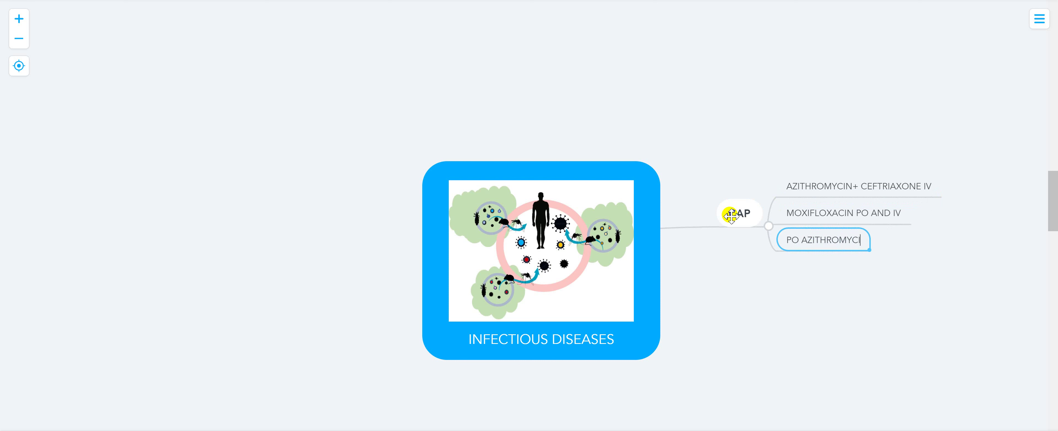
{"action": "type", "text": "N"}
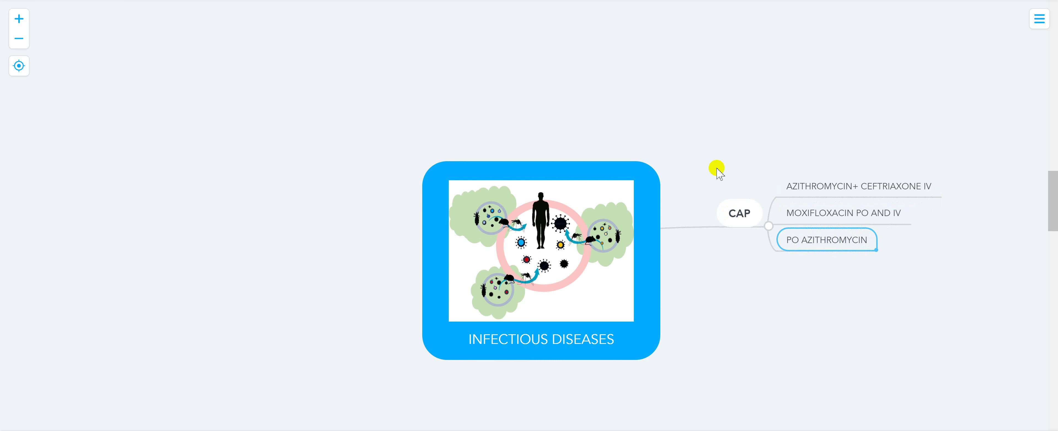
Add an HCAP branch off the root with VANCOMYCIN + PIP/TAZO as its first treatment.
{"action": "left_click", "coordinate": [630, 261]}
{"action": "key", "text": "Tab"}
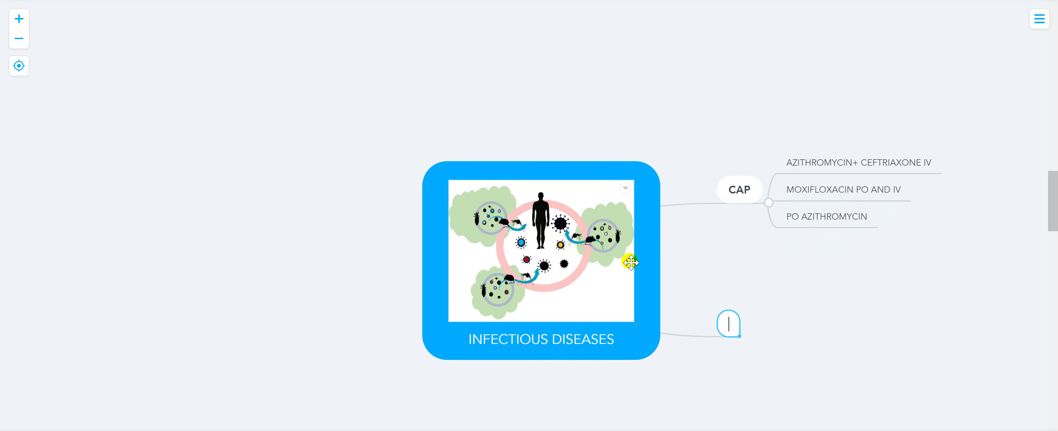
{"action": "type", "text": "HCAP"}
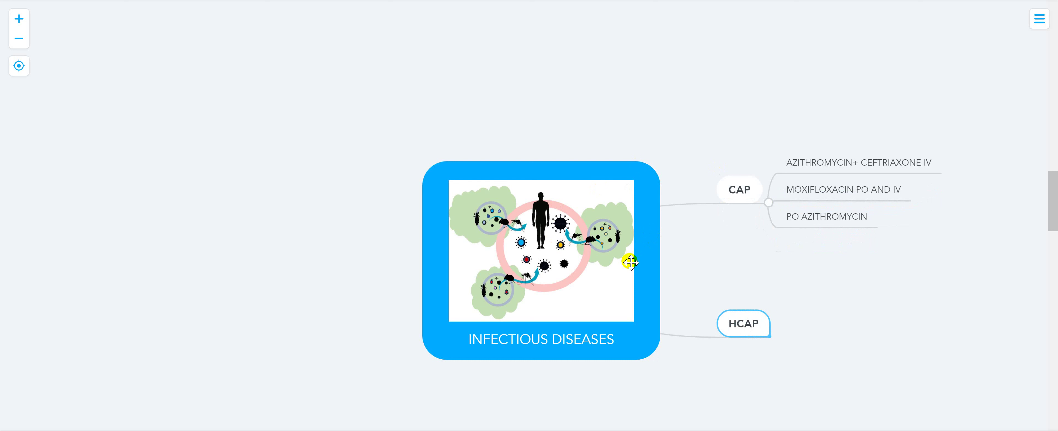
{"action": "key", "text": "Tab"}
{"action": "type", "text": "VANC"}
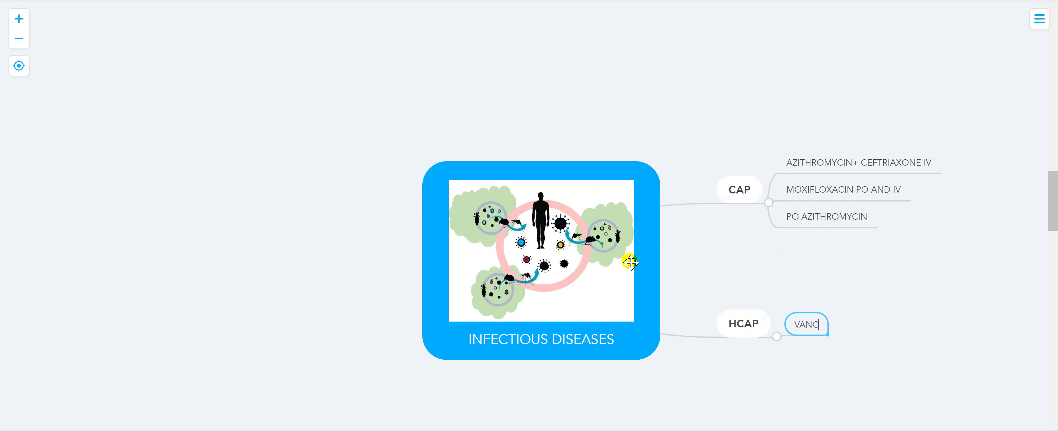
{"action": "type", "text": "OMYCIN "}
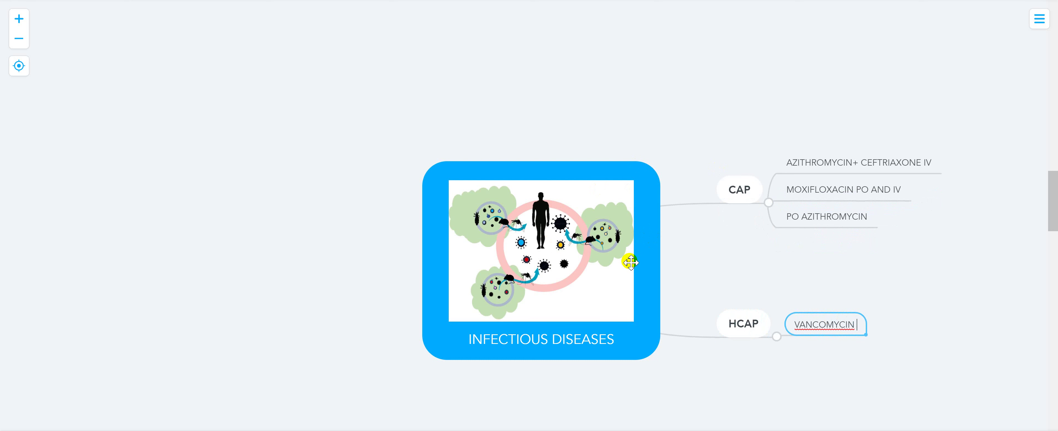
{"action": "type", "text": "+"}
{"action": "type", "text": "PI"}
{"action": "key", "text": "BackSpace"}
{"action": "key", "text": "BackSpace"}
{"action": "type", "text": "PIP/"}
{"action": "type", "text": "TAZO"}
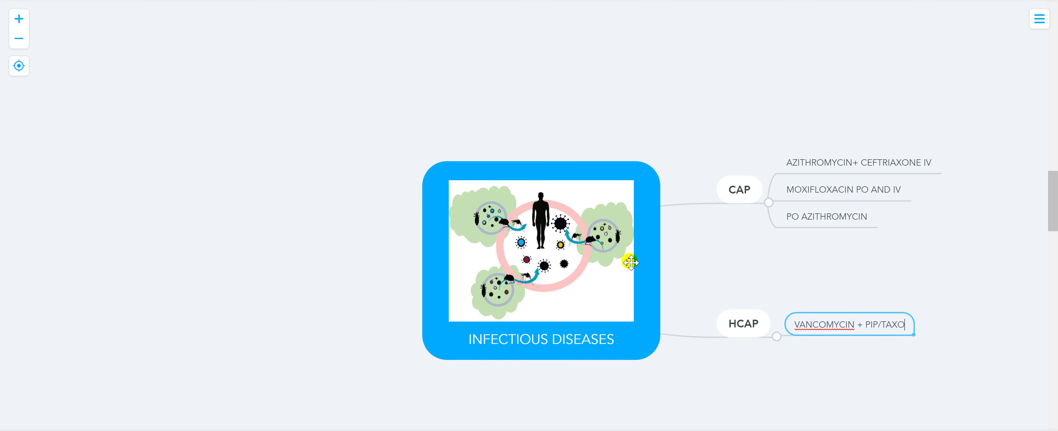
{"action": "key", "text": "BackSpace"}
{"action": "key", "text": "BackSpace"}
{"action": "key", "text": "BackSpace"}
{"action": "type", "text": "AZO"}
Add LINEZOLID + MEROPENEM as the second HCAP treatment.
{"action": "key", "text": "Return"}
{"action": "type", "text": "LINZEL"}
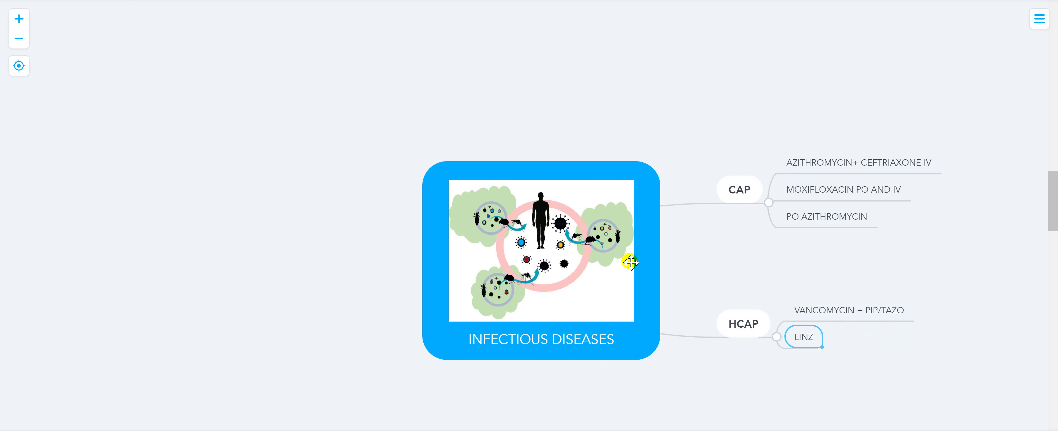
{"action": "key", "text": "BackSpace"}
{"action": "key", "text": "BackSpace"}
{"action": "key", "text": "BackSpace"}
{"action": "type", "text": "NEZOLID "}
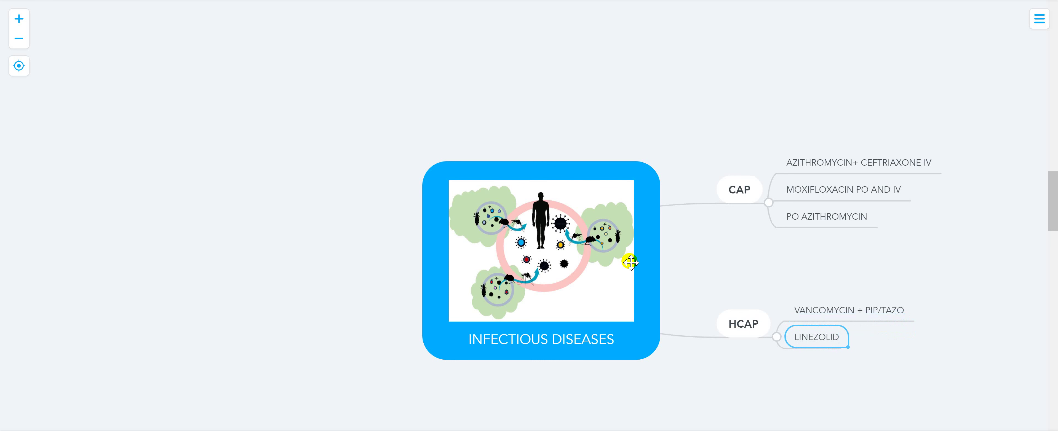
{"action": "type", "text": "+ M"}
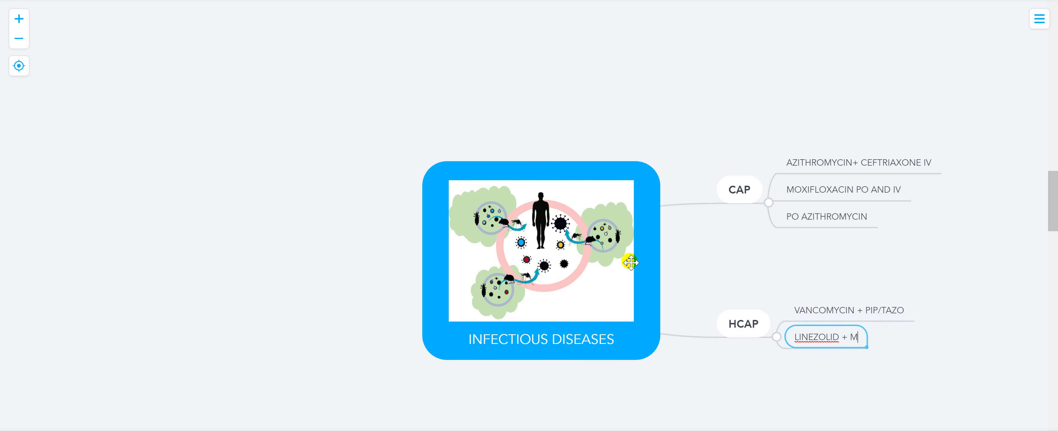
{"action": "type", "text": "EROPENEM"}
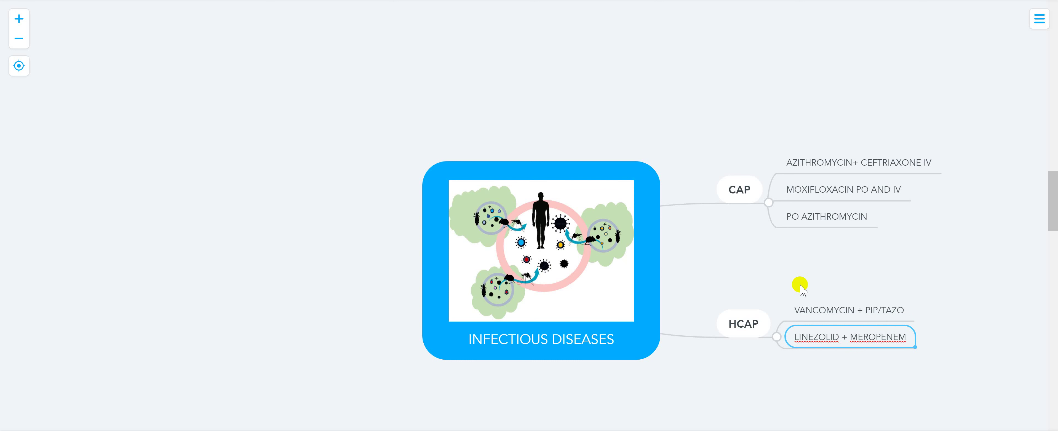
{"action": "key", "text": "Return"}
{"action": "mouse_move", "coordinate": [804, 299]}
{"action": "left_mouse_down"}
{"action": "mouse_move", "coordinate": [779, 177]}
{"action": "mouse_move", "coordinate": [753, 125]}
{"action": "left_mouse_up"}
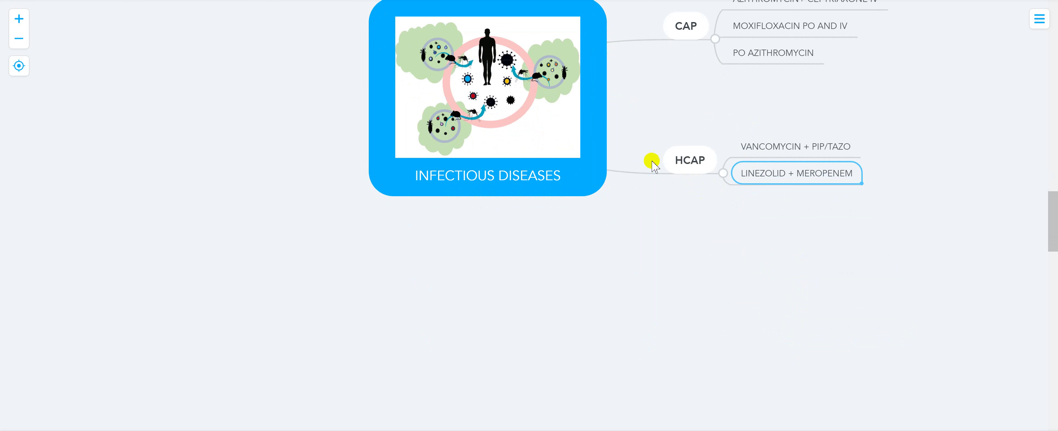
{"action": "left_click", "coordinate": [562, 179]}
Add a UTI branch with AMOXICILLIN and NITROFURANTOIN treatments.
{"action": "key", "text": "Tab"}
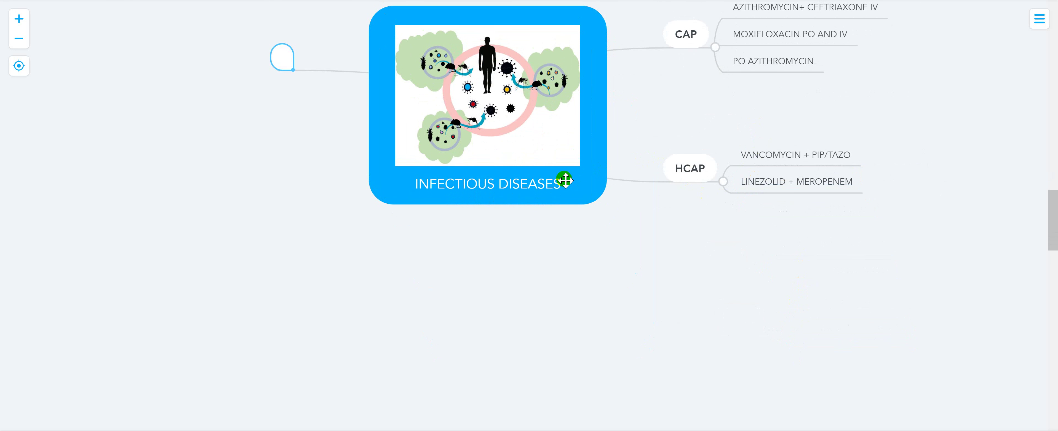
{"action": "type", "text": "UTI"}
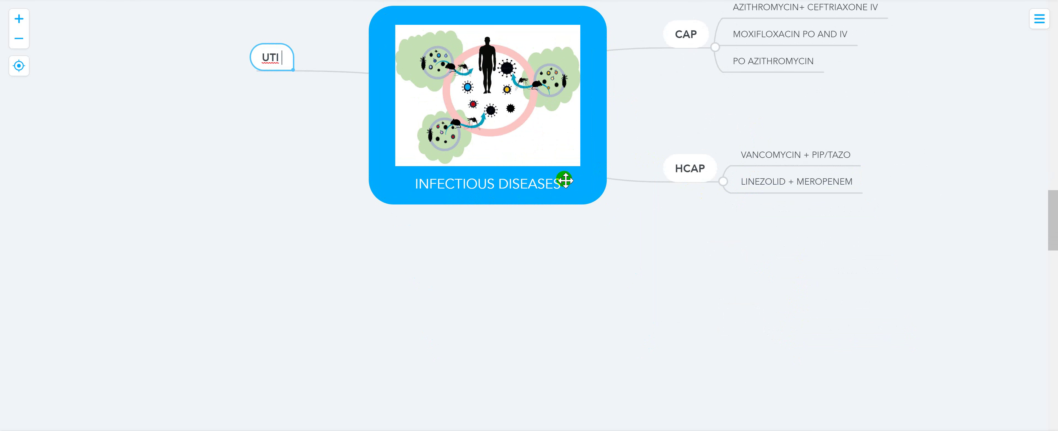
{"action": "key", "text": "Tab"}
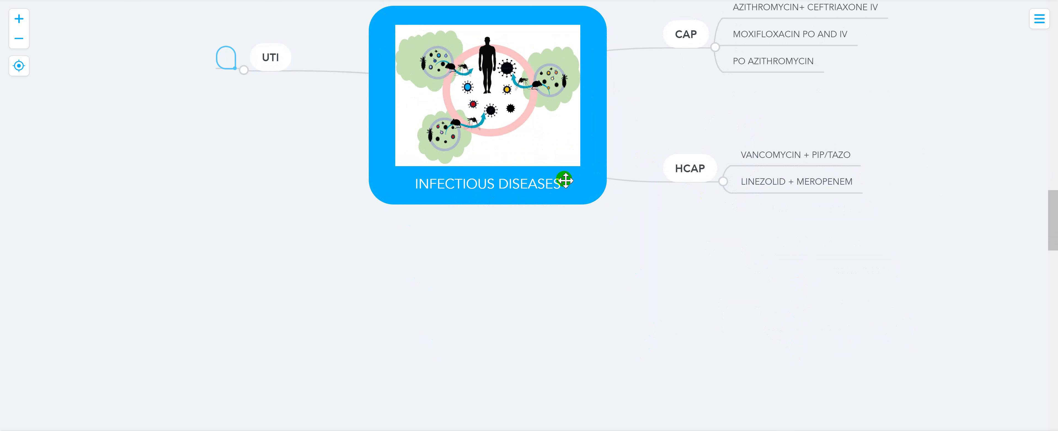
{"action": "type", "text": "AMO"}
{"action": "type", "text": "XICI"}
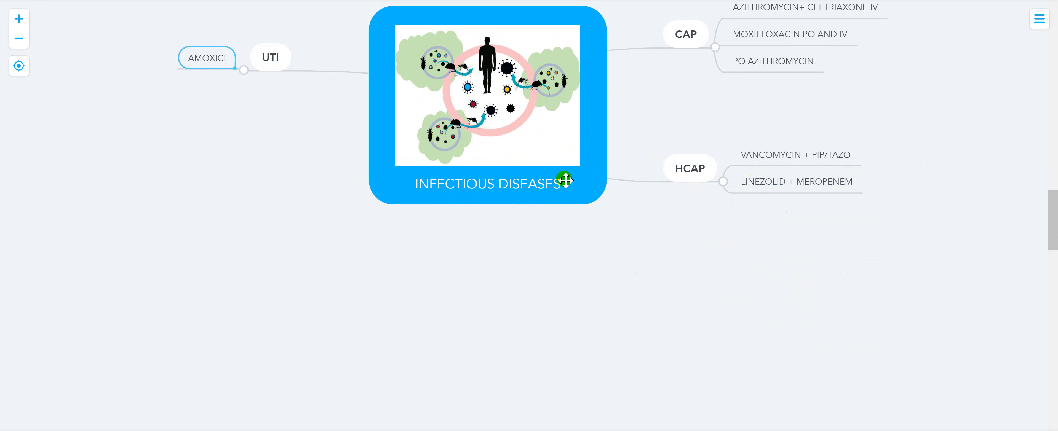
{"action": "type", "text": "LLIN"}
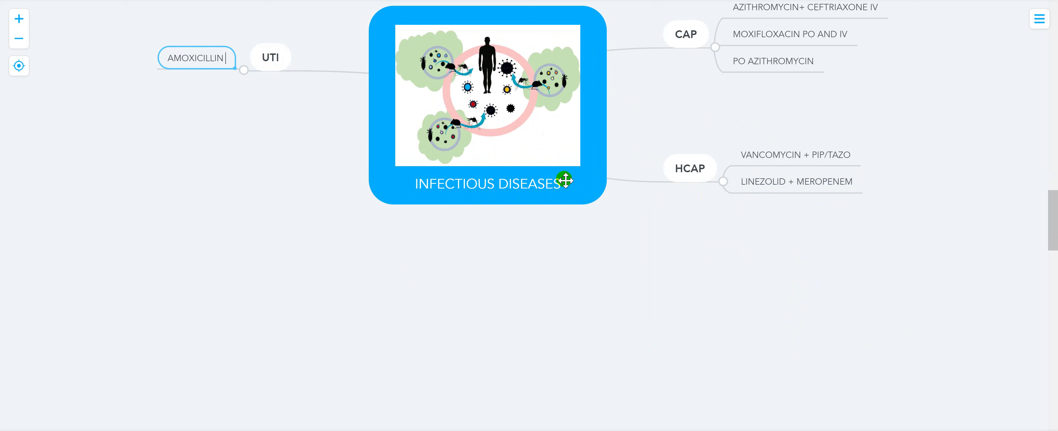
{"action": "key", "text": "Tab"}
{"action": "type", "text": "NIT"}
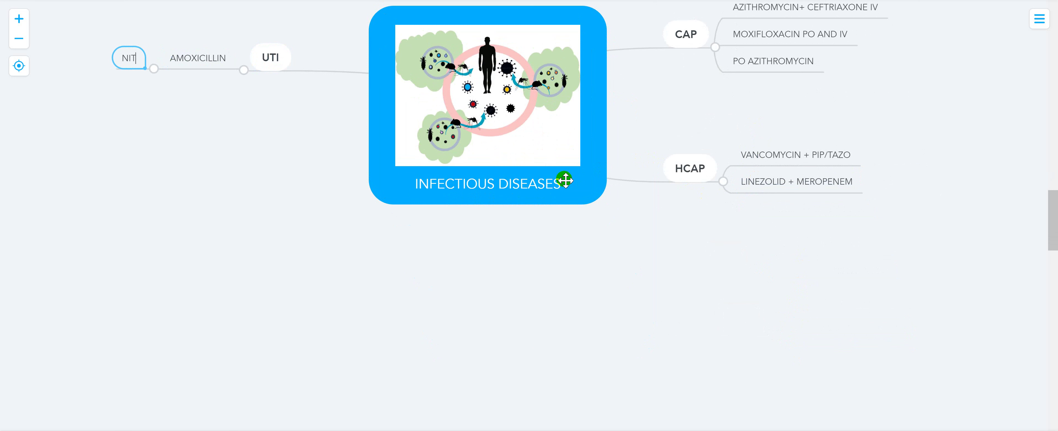
{"action": "type", "text": "ROFURANTOIN"}
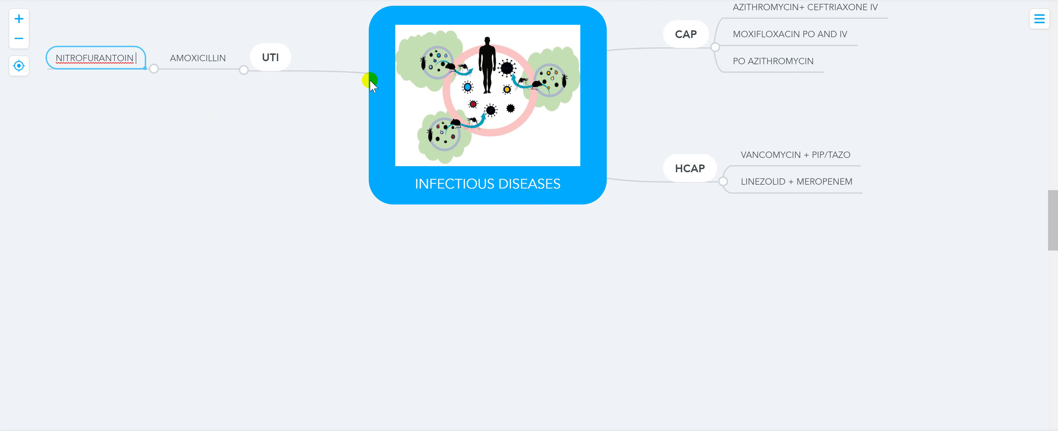
Add TMP SMX IF NO CKD, CIPRO >> OUTPT PYELONEPHRITIS and CEFTRIAXONE PYLONEPHRITIS under UTI.
{"action": "left_click", "coordinate": [270, 56]}
{"action": "key", "text": "Return"}
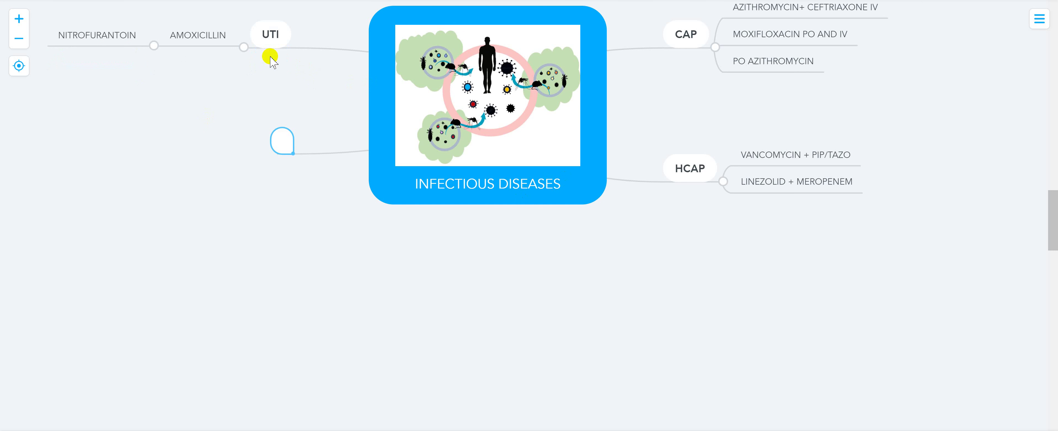
{"action": "left_click", "coordinate": [274, 43]}
{"action": "key", "text": "Tab"}
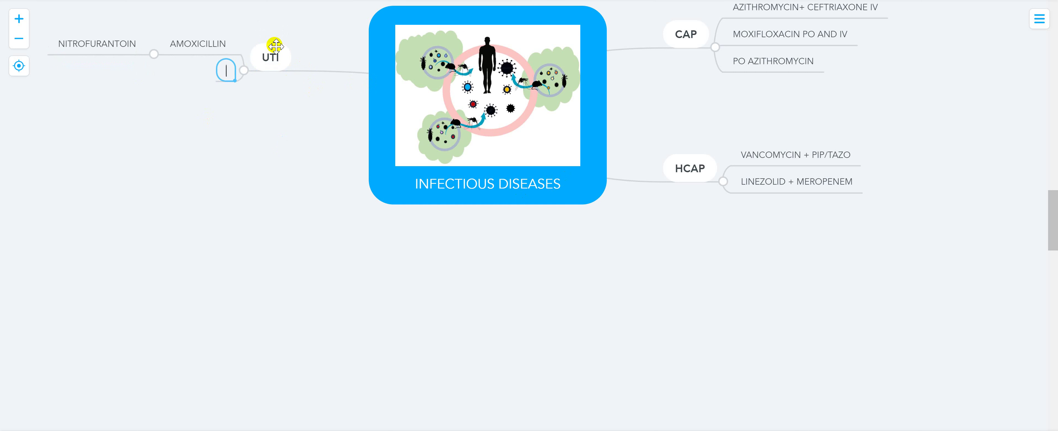
{"action": "type", "text": "TMP"}
{"action": "type", "text": " S"}
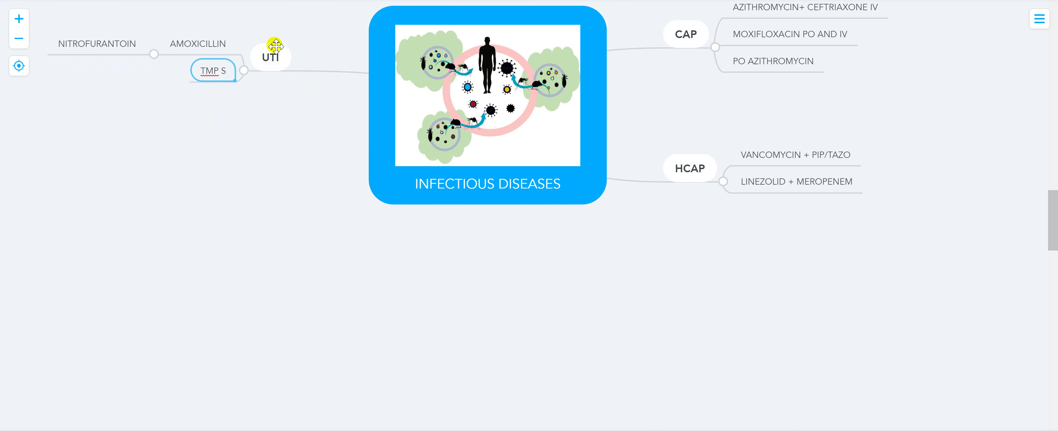
{"action": "type", "text": "MX"}
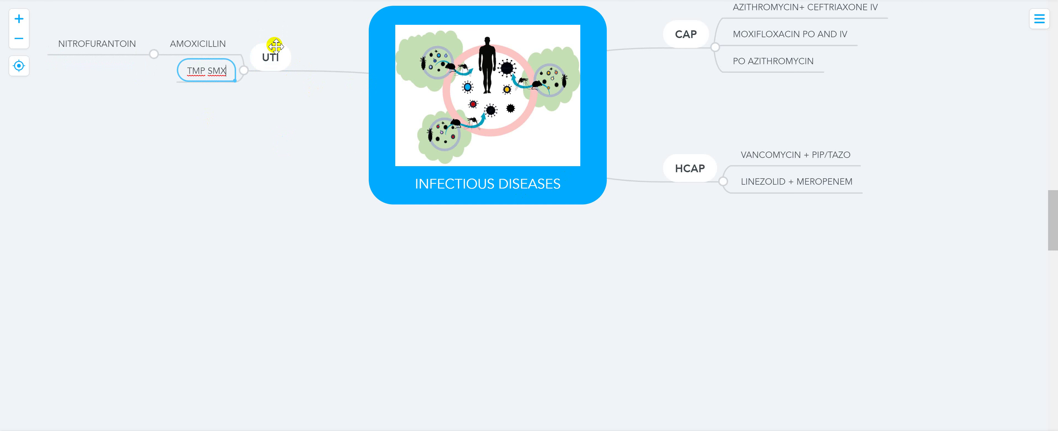
{"action": "type", "text": " IF NO CKD"}
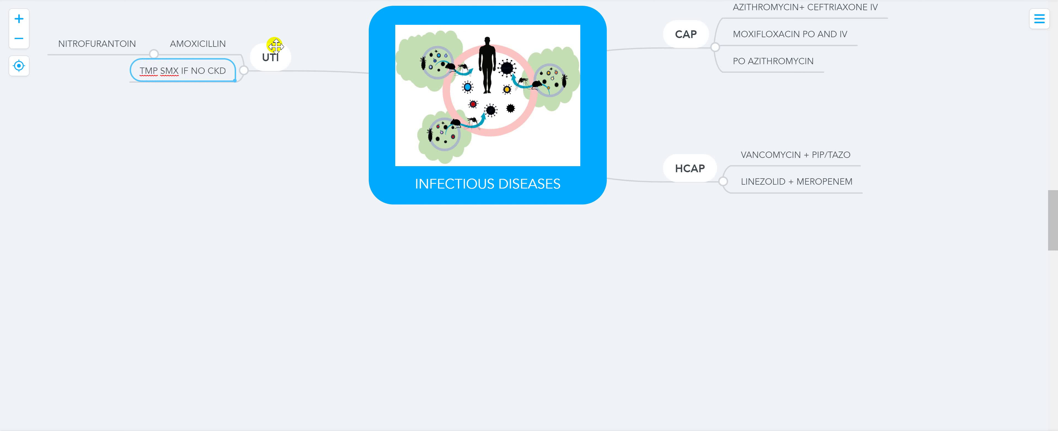
{"action": "key", "text": "Return"}
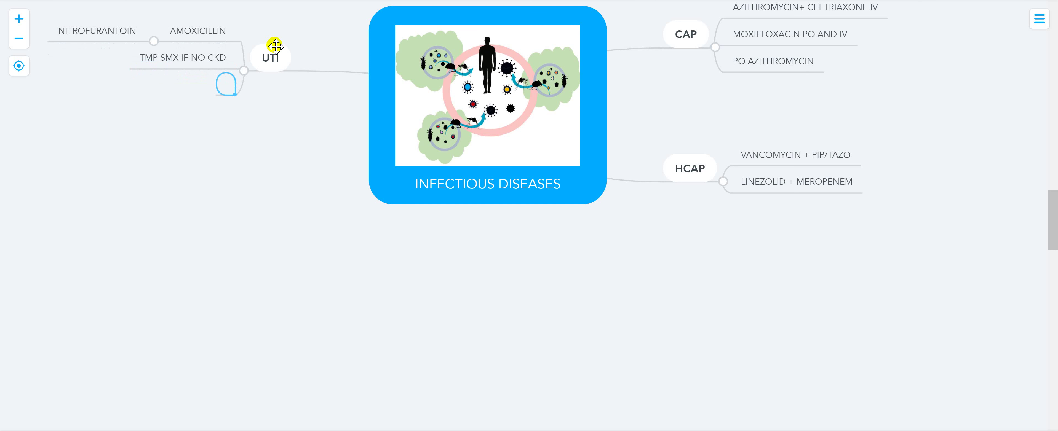
{"action": "type", "text": "CIPRO"}
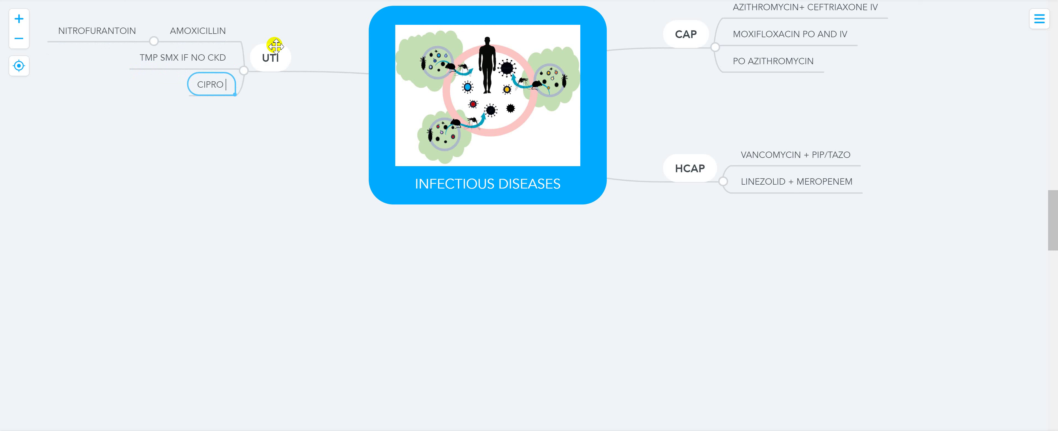
{"action": "type", "text": " >> OUTPT"}
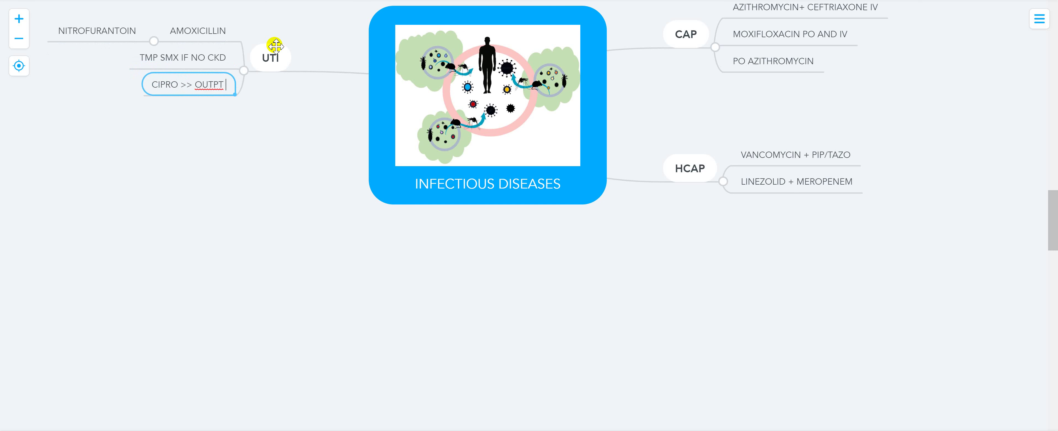
{"action": "type", "text": " PYELON"}
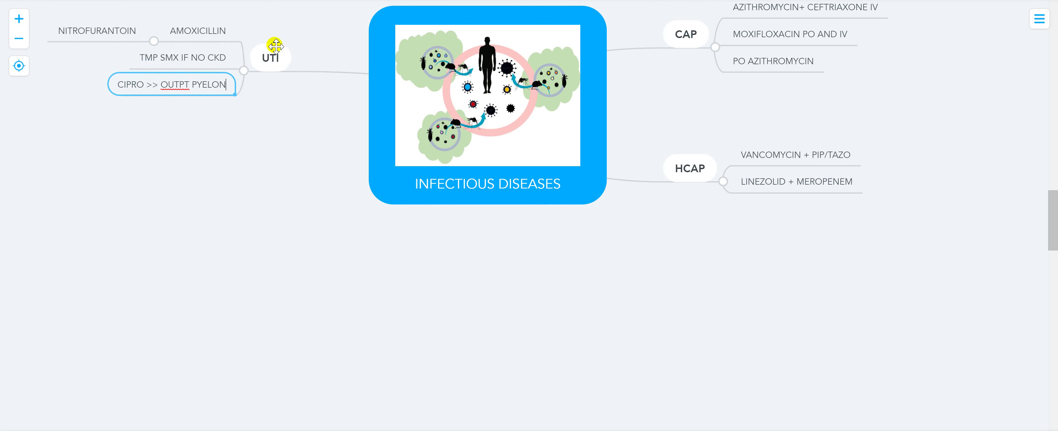
{"action": "type", "text": "EPHRITIS"}
{"action": "key", "text": "Return"}
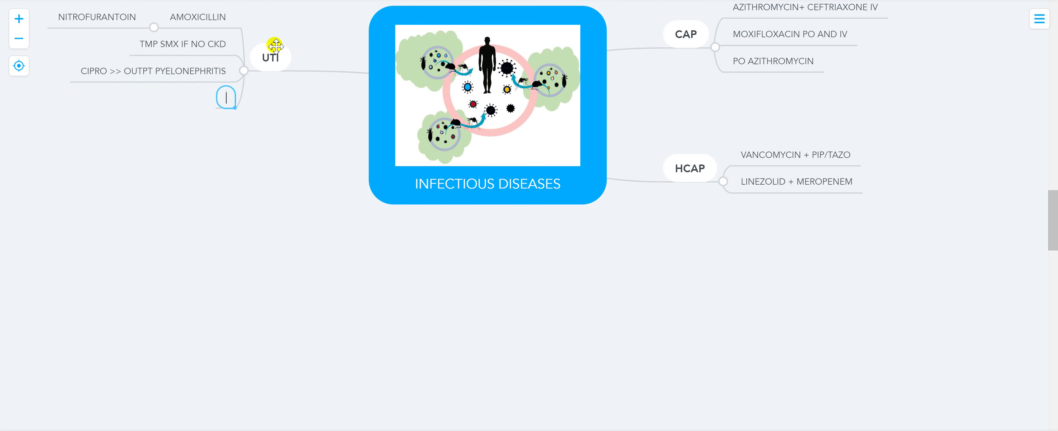
{"action": "type", "text": "CEFT"}
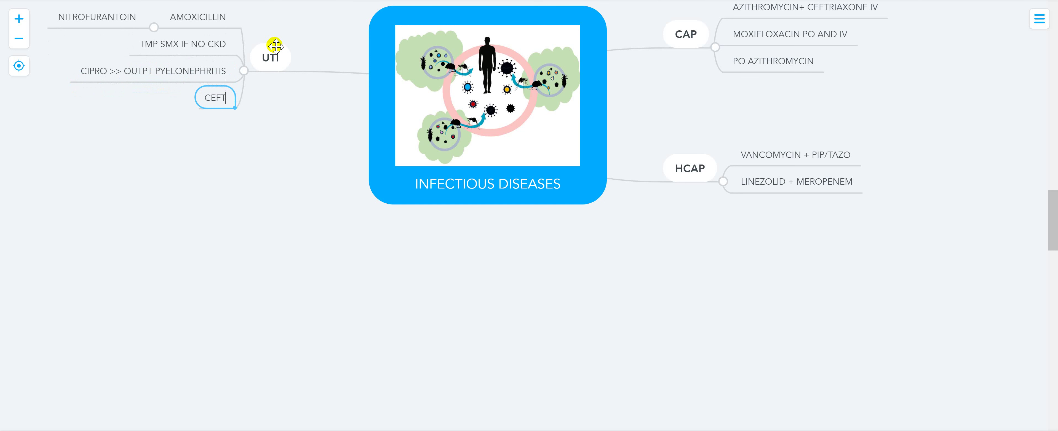
{"action": "type", "text": "RIAXONE "}
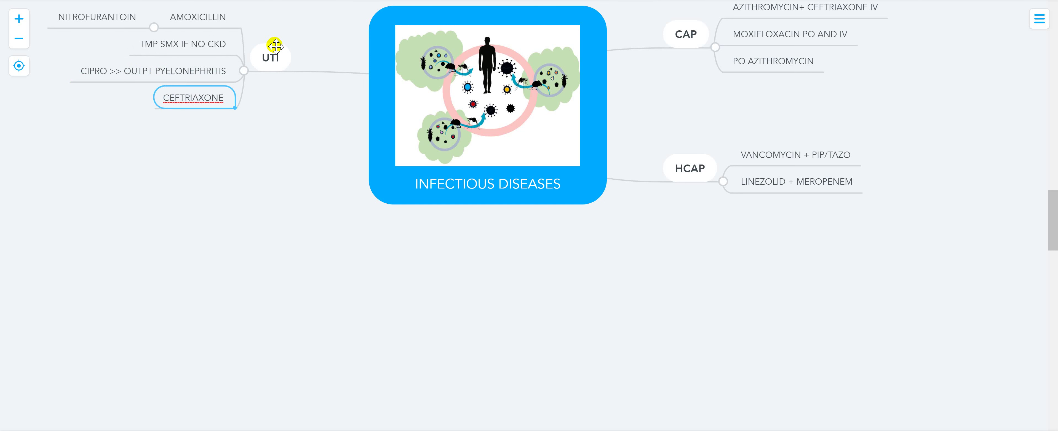
{"action": "type", "text": "PYLONEPHRIT"}
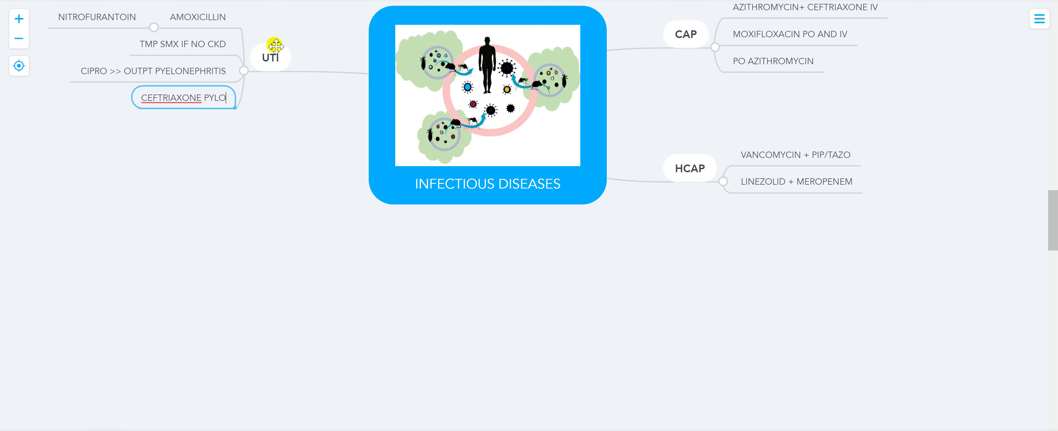
{"action": "type", "text": "IS"}
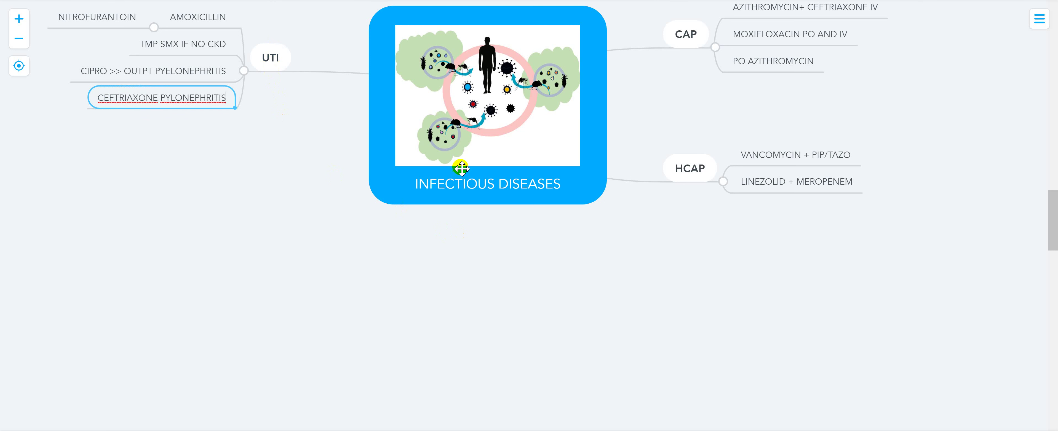
Add a SKIN branch: MRSA >> VANCOMYCIN >> CLINDAMYCIN, MSSA NAFCILLIN, STREP >> PENICILLIN.
{"action": "left_click", "coordinate": [431, 186]}
{"action": "key", "text": "Tab"}
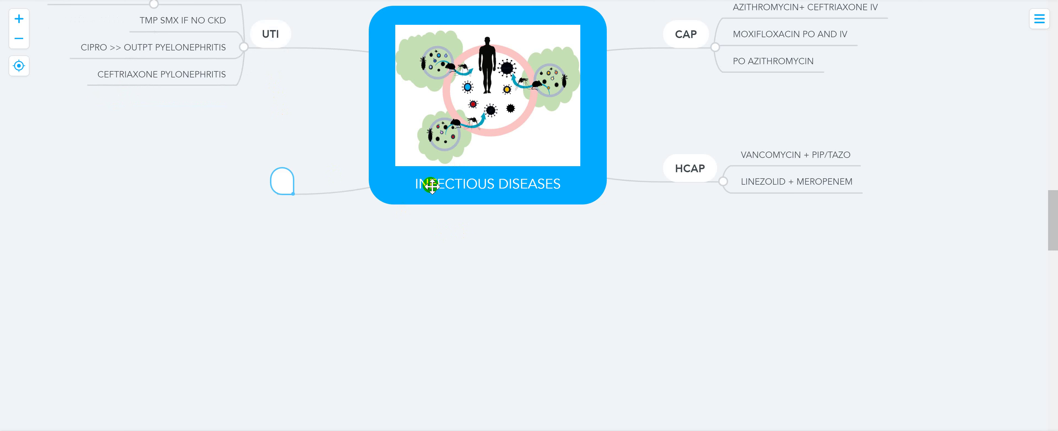
{"action": "type", "text": "SKIN"}
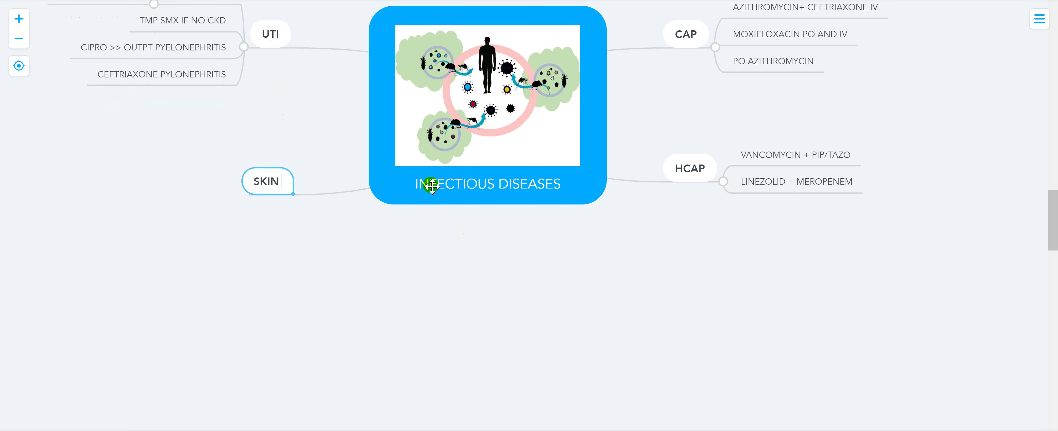
{"action": "key", "text": "Tab"}
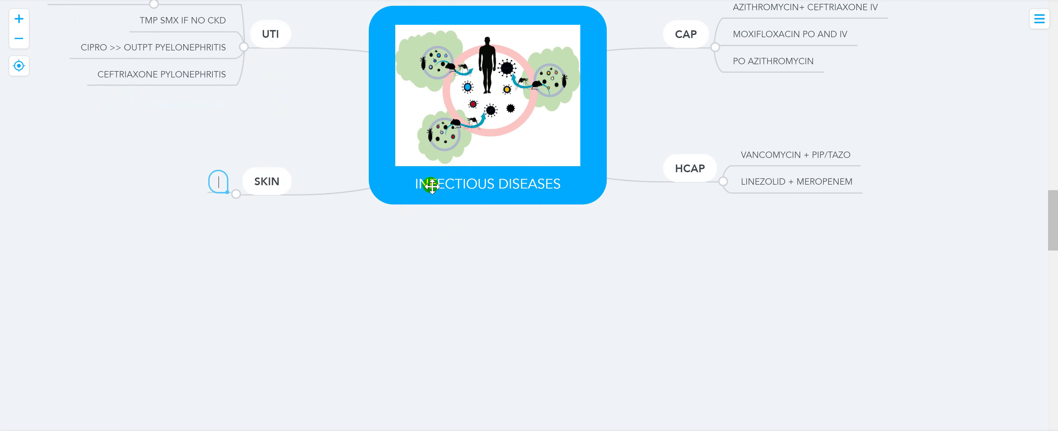
{"action": "type", "text": "MRSA"}
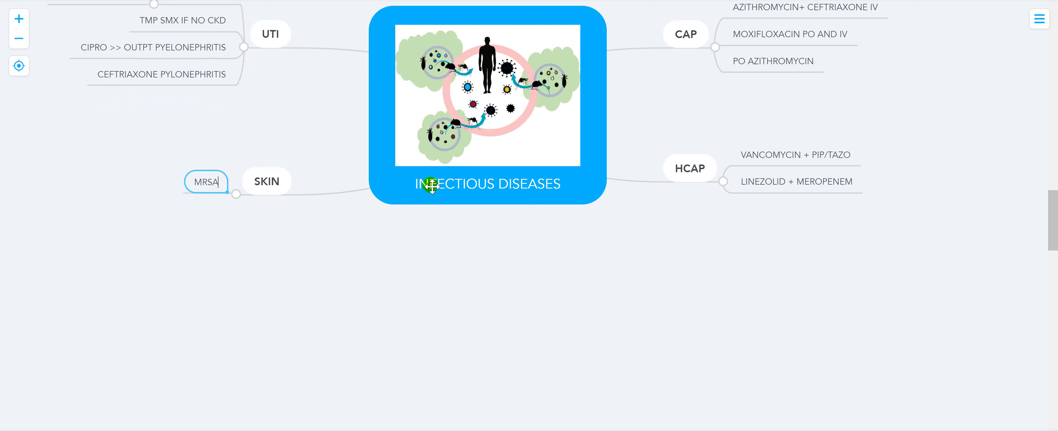
{"action": "type", "text": " >> "}
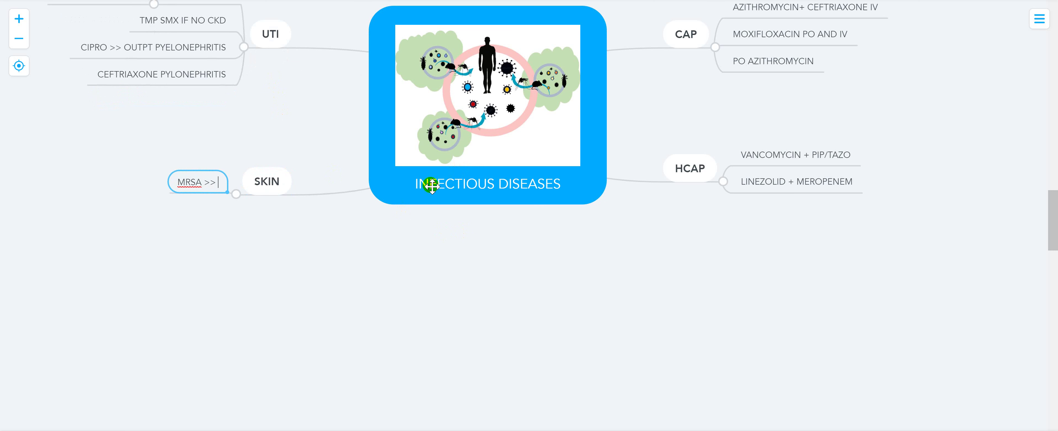
{"action": "type", "text": "VANCOMYCIN"}
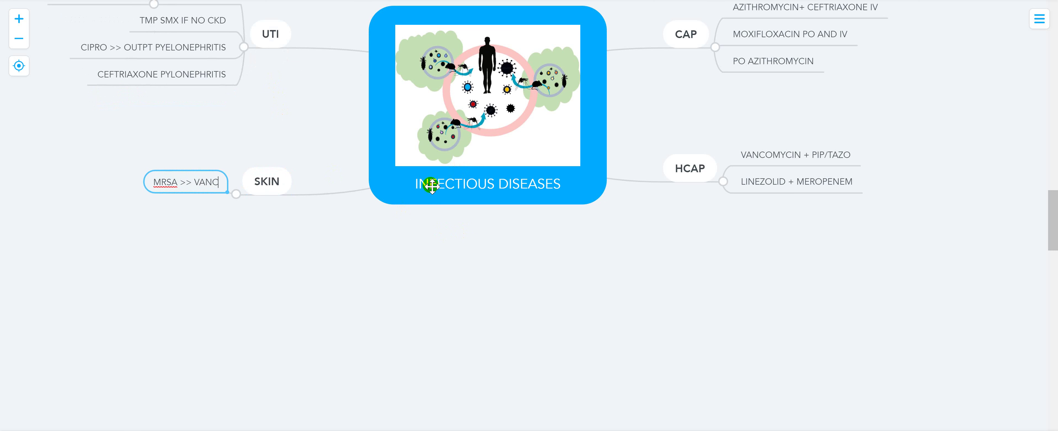
{"action": "type", "text": " >> CLINDA"}
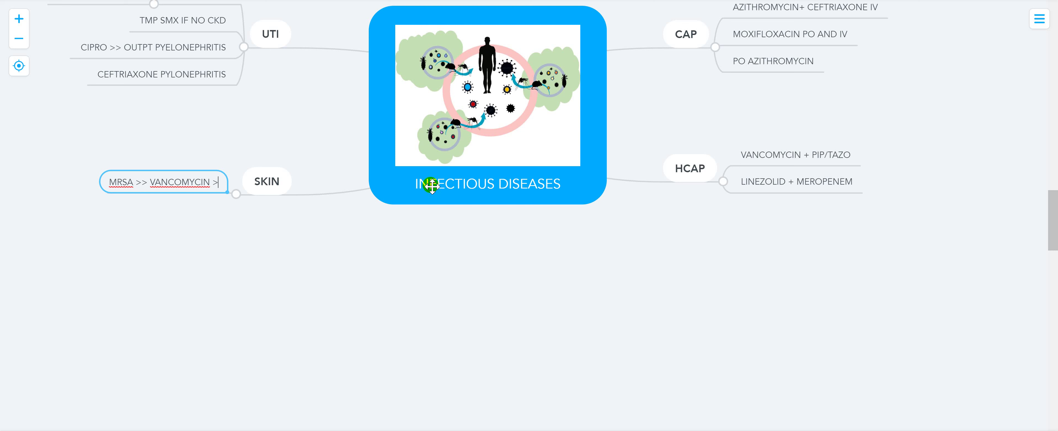
{"action": "type", "text": "MYCIN"}
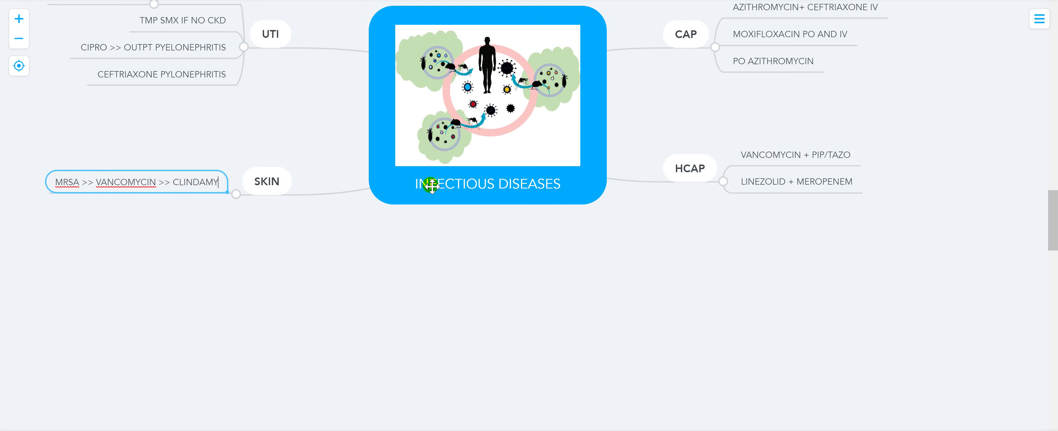
{"action": "key", "text": "Return"}
{"action": "key", "text": "Return"}
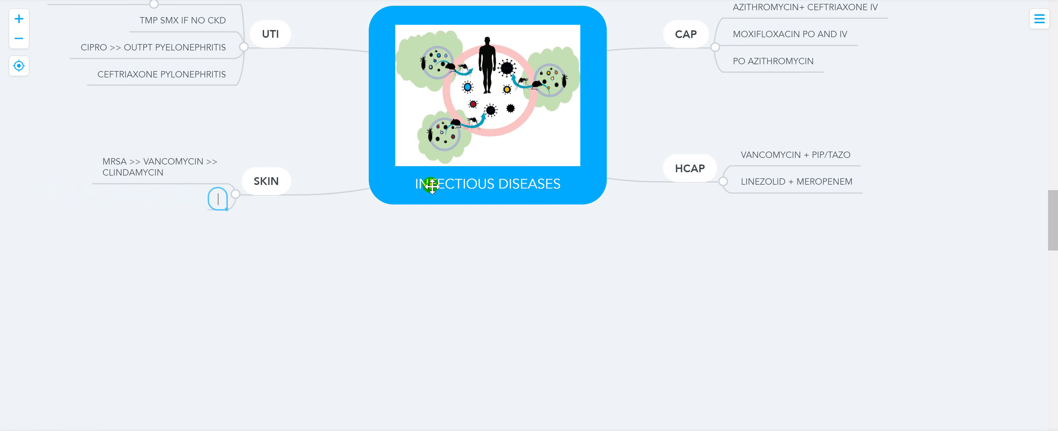
{"action": "type", "text": "MSSA"}
{"action": "type", "text": " N"}
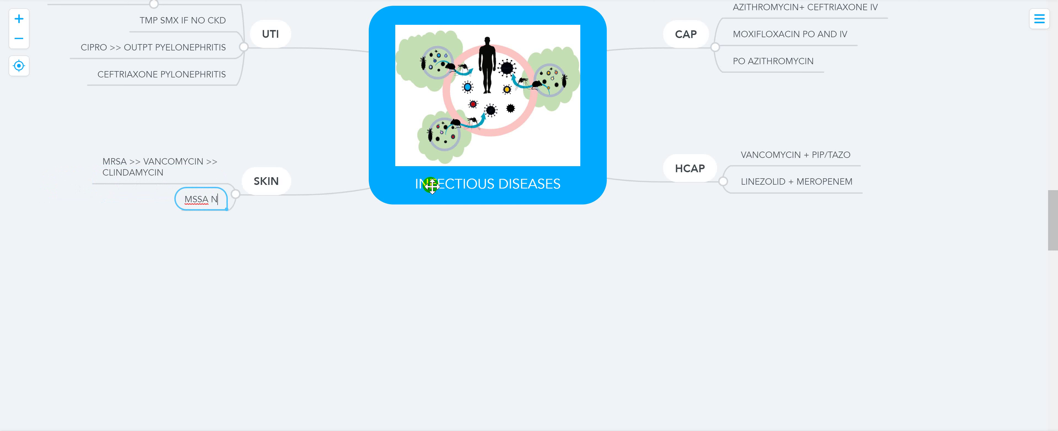
{"action": "type", "text": "AFCILLIN"}
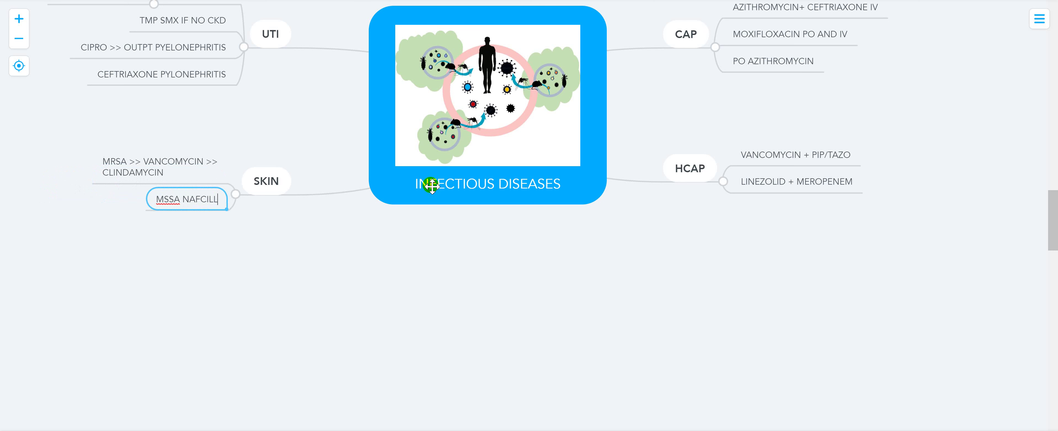
{"action": "key", "text": "Return"}
{"action": "type", "text": "ST"}
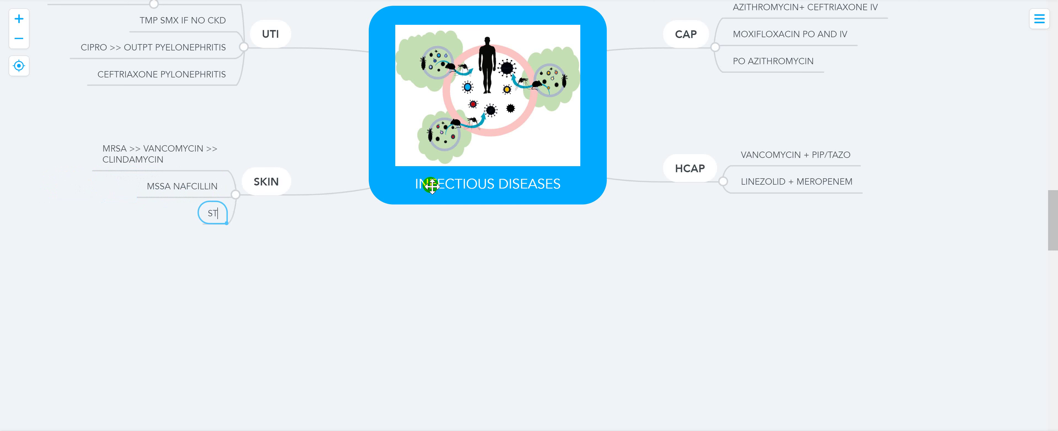
{"action": "type", "text": "REP >> "}
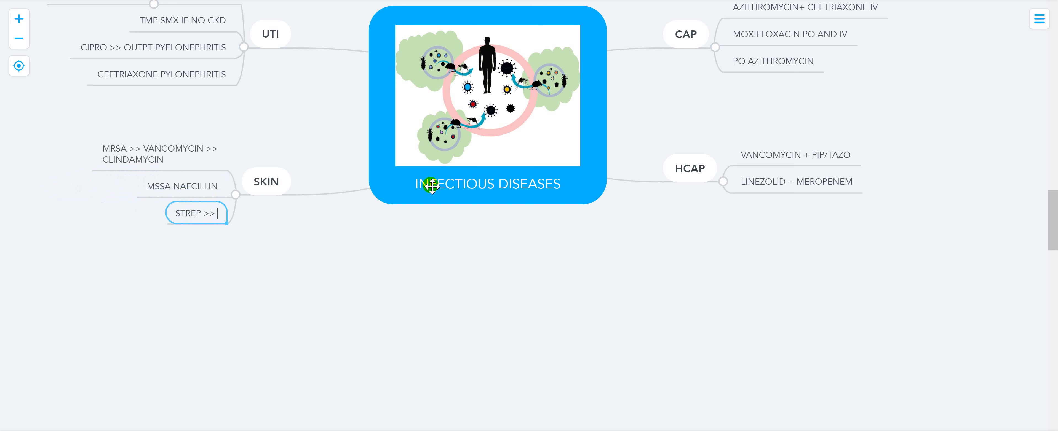
{"action": "type", "text": "PEN"}
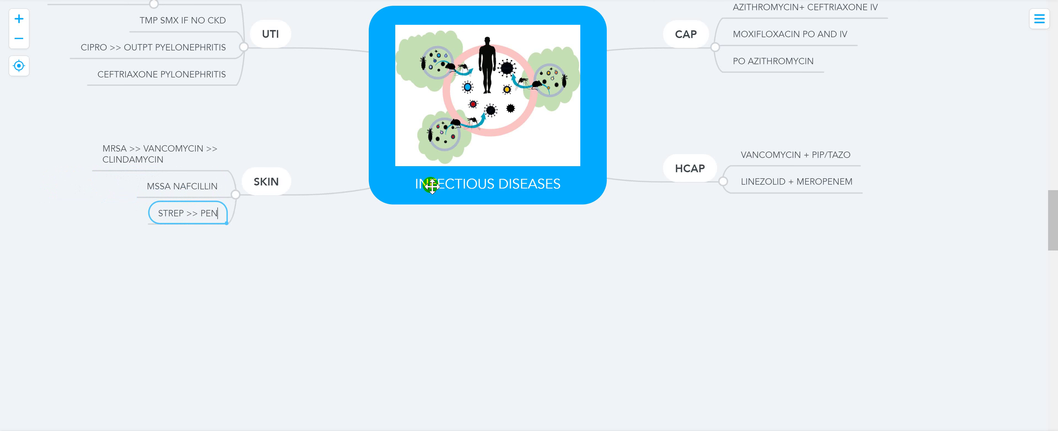
{"action": "type", "text": "ICILLIN"}
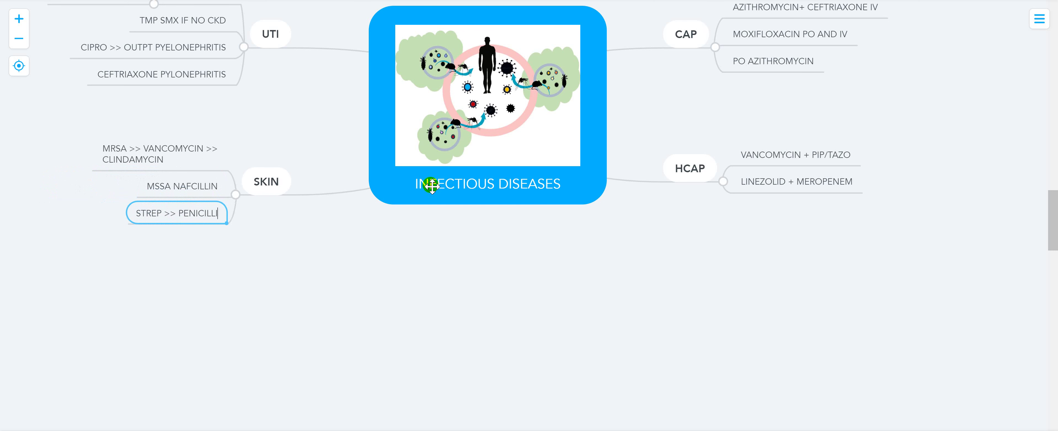
{"action": "left_click", "coordinate": [455, 188]}
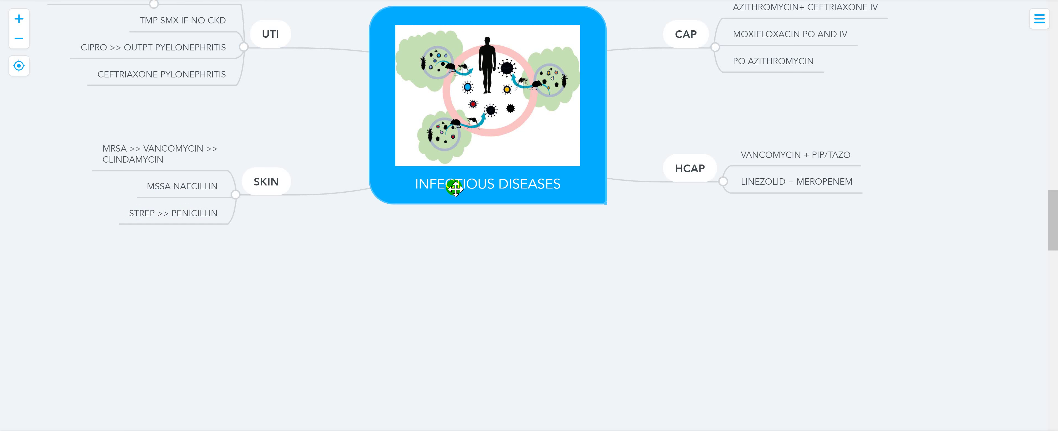
Create GI with CIPROFLOXACIN + METRONIDAZOLE and AMPICILLIN, GENTAMYCIN, METRONIDAZOLE regimens.
{"action": "key", "text": "Tab"}
{"action": "type", "text": "GI"}
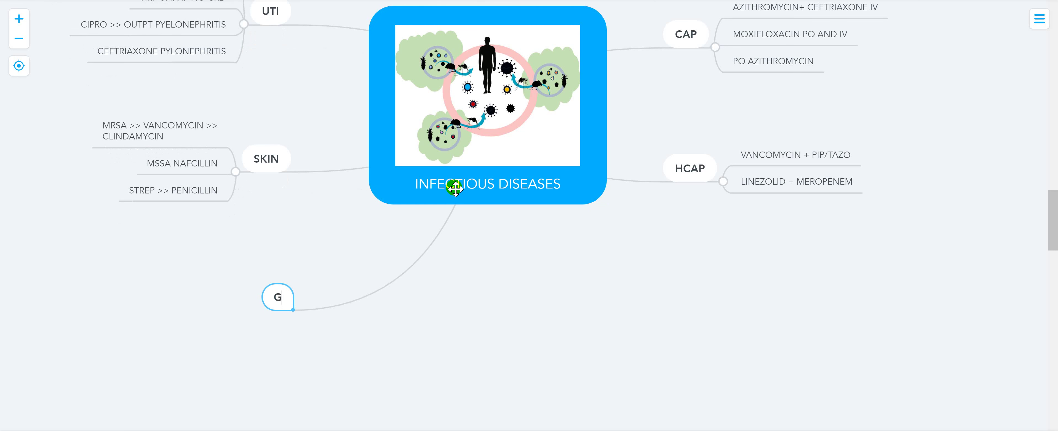
{"action": "key", "text": "Tab"}
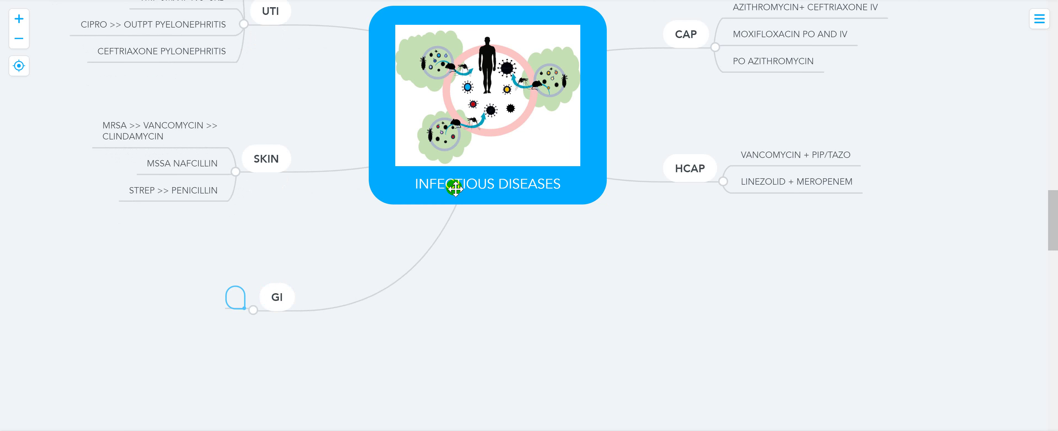
{"action": "type", "text": "C"}
{"action": "type", "text": "IPROFLOXACIN "}
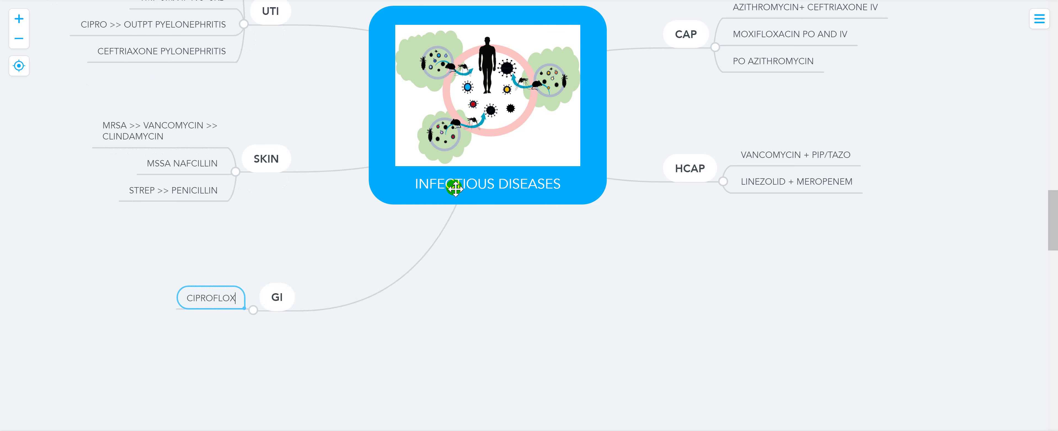
{"action": "type", "text": "+ M"}
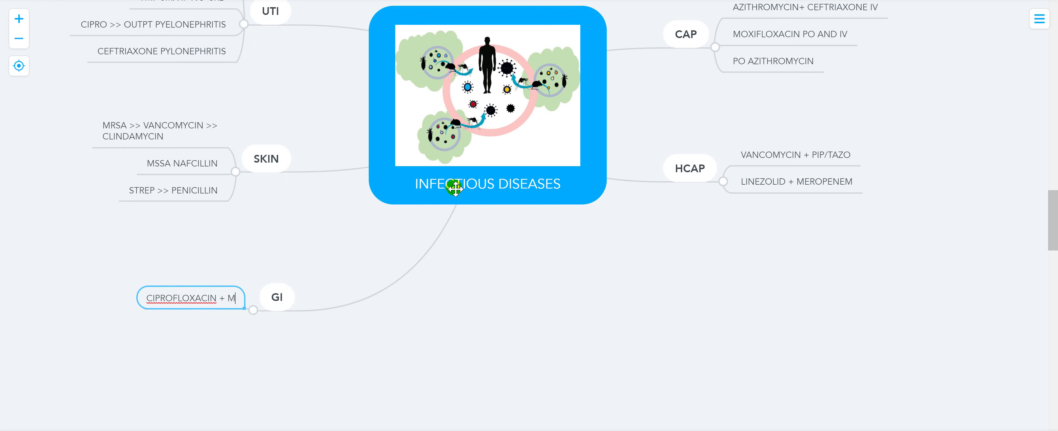
{"action": "type", "text": "ETRONIZ"}
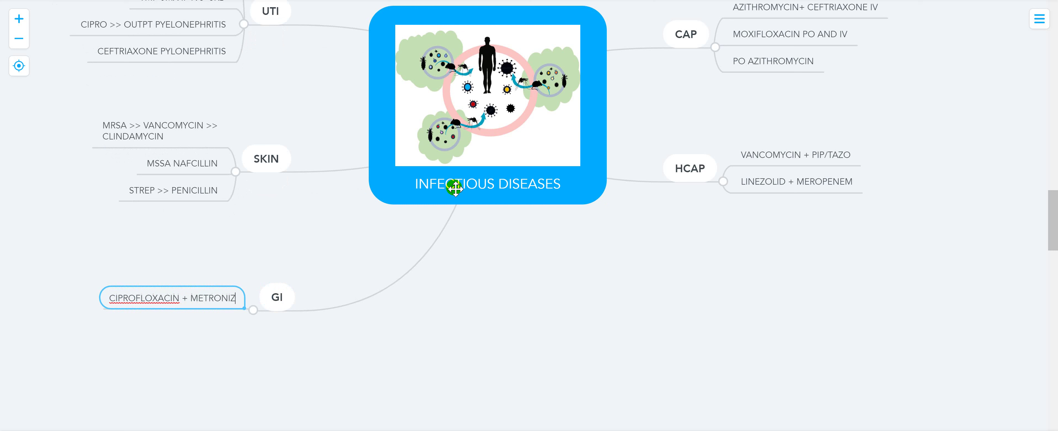
{"action": "key", "text": "BackSpace"}
{"action": "type", "text": "DAZOLE"}
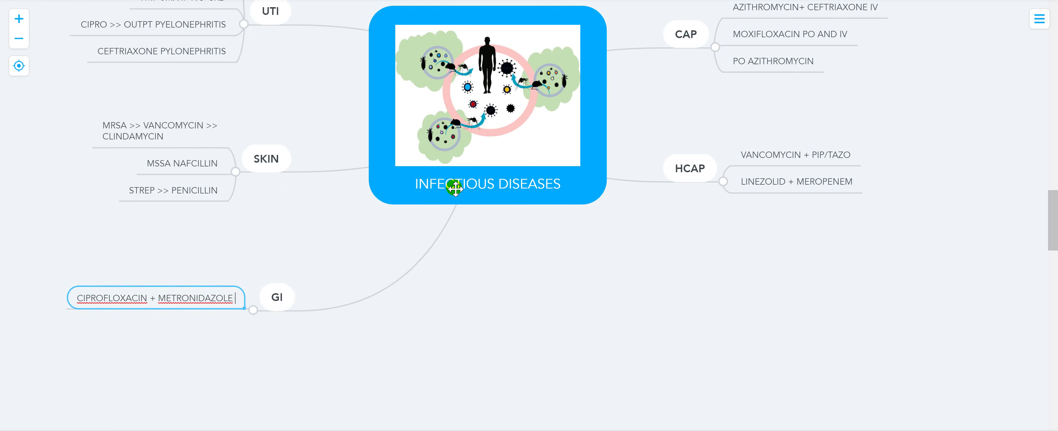
{"action": "key", "text": "Return"}
{"action": "key", "text": "Return"}
{"action": "type", "text": "A"}
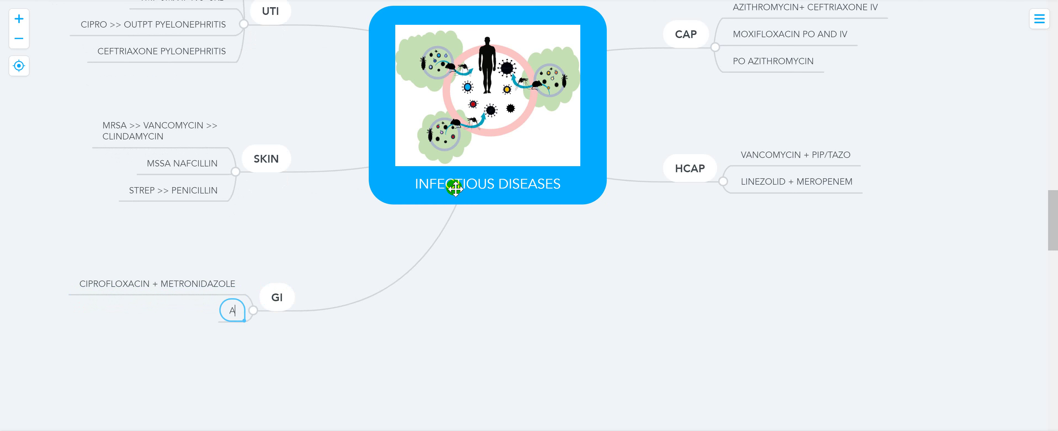
{"action": "type", "text": "MPICILLIN ,"}
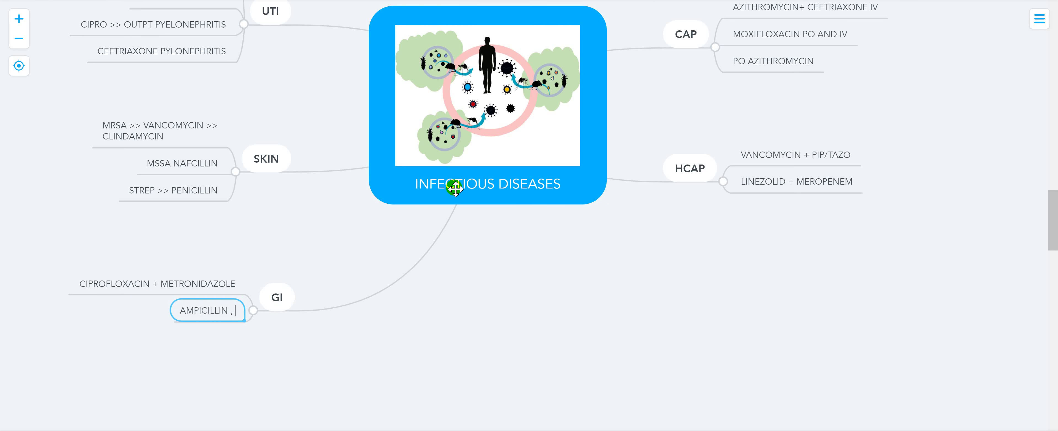
{"action": "type", "text": "GENTAMYCIN"}
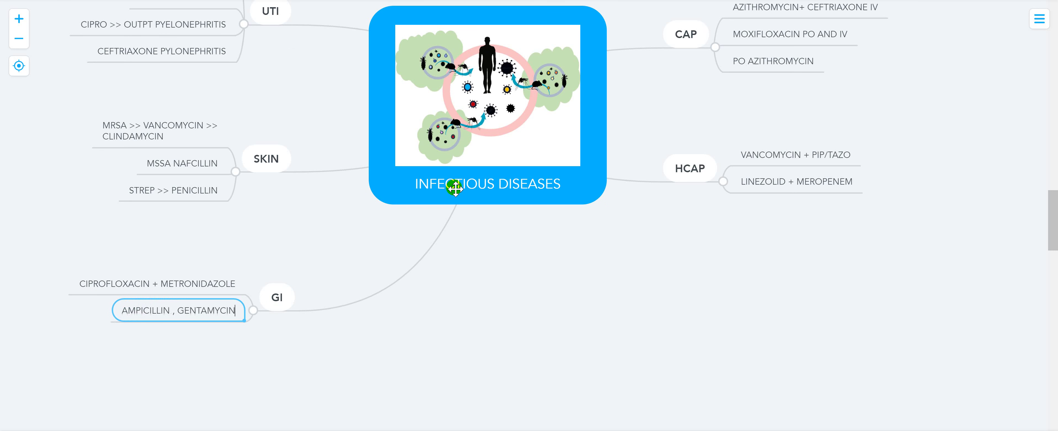
{"action": "type", "text": " , METRO"}
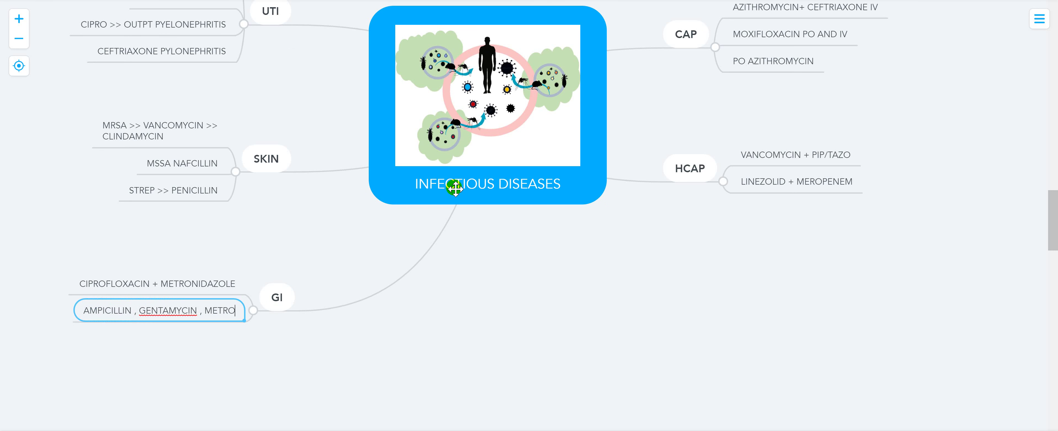
{"action": "type", "text": "NIDAZOLE"}
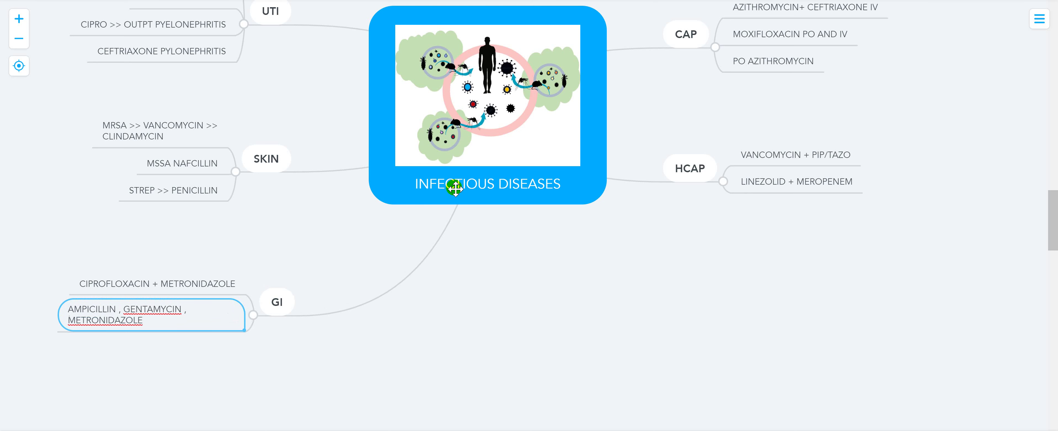
{"action": "key", "text": "Return"}
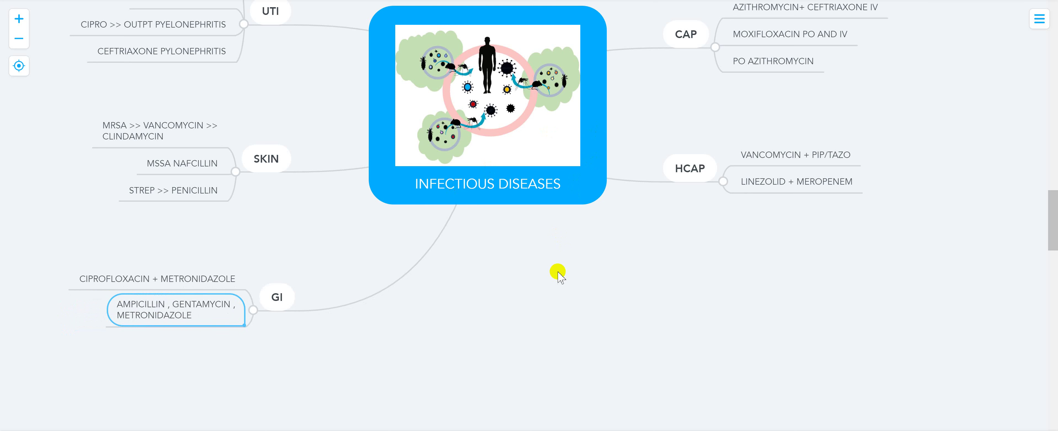
{"action": "left_click_drag", "start_coordinate": [558, 272], "coordinate": [556, 231]}
{"action": "left_click_drag", "start_coordinate": [562, 143], "coordinate": [560, 205]}
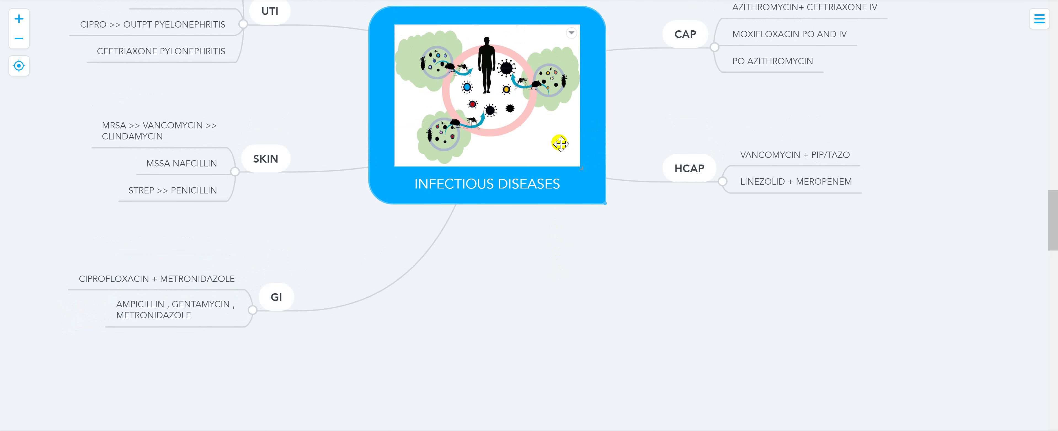
{"action": "left_click", "coordinate": [530, 205]}
{"action": "key", "text": "Escape"}
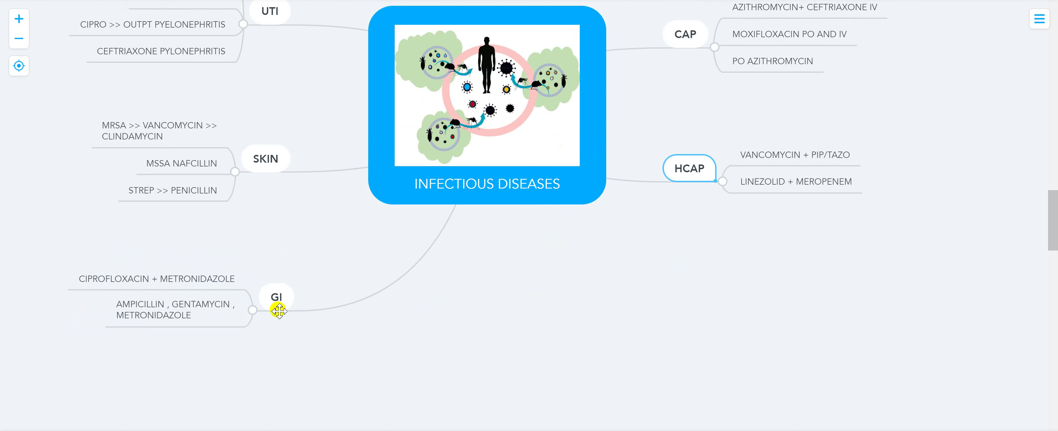
Add a C DIFFICILE entry under GI with MILD >> PO VANCOMYCIN.
{"action": "left_click", "coordinate": [279, 311]}
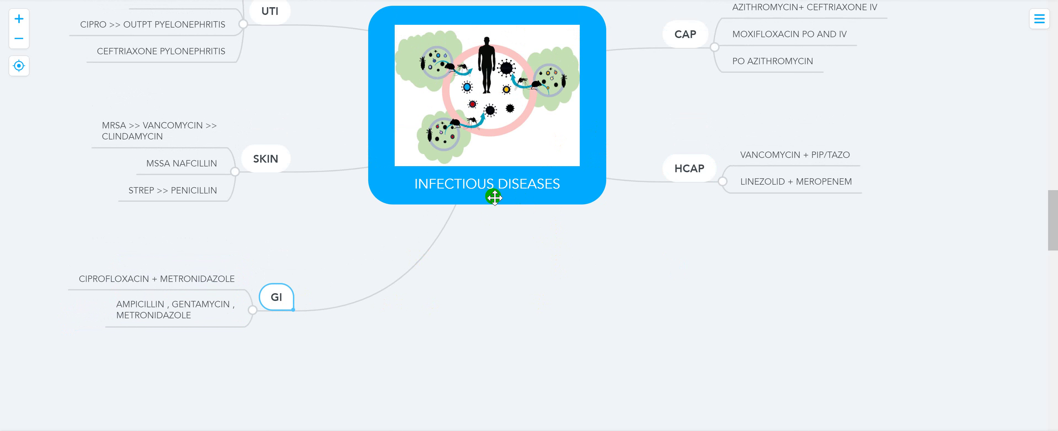
{"action": "key", "text": "Tab"}
{"action": "type", "text": "c"}
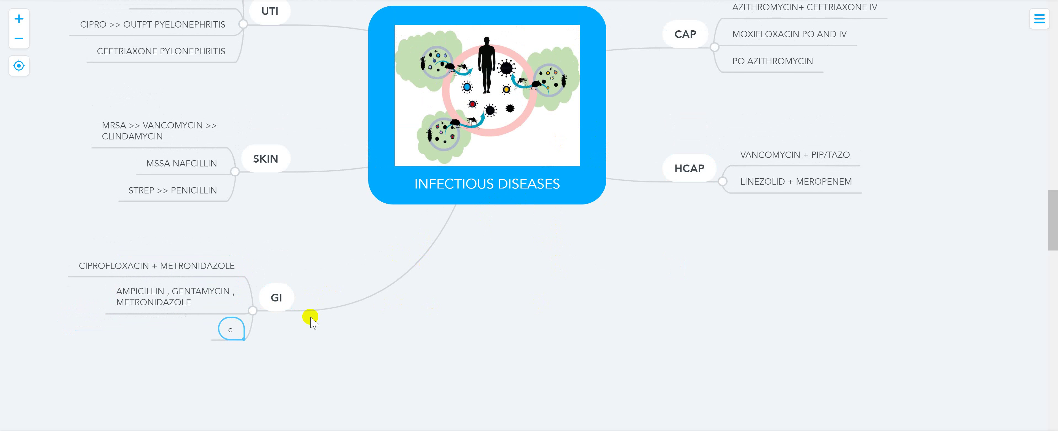
{"action": "type", "text": "C DIFFICILE"}
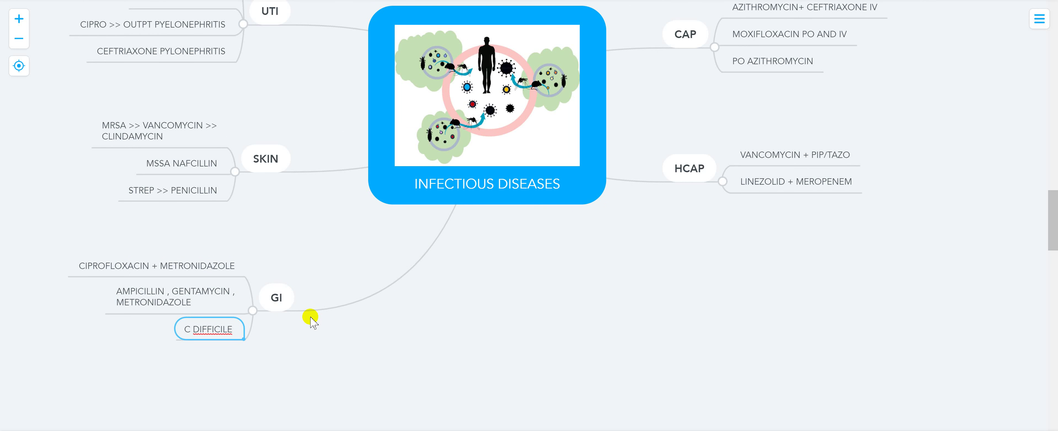
{"action": "key", "text": "Tab"}
{"action": "type", "text": "MILD"}
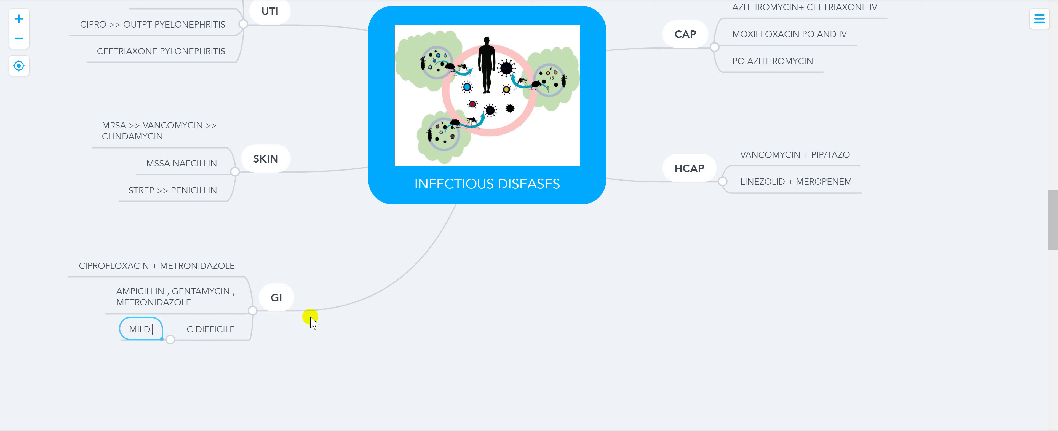
{"action": "type", "text": " >> po"}
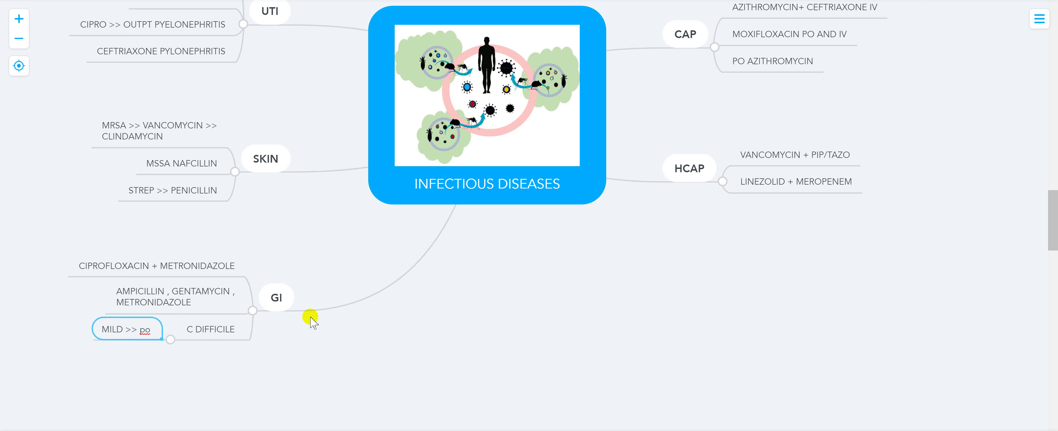
{"action": "key", "text": "BackSpace"}
{"action": "key", "text": "BackSpace"}
{"action": "type", "text": "PO"}
{"action": "type", "text": " VANCOMYCIN"}
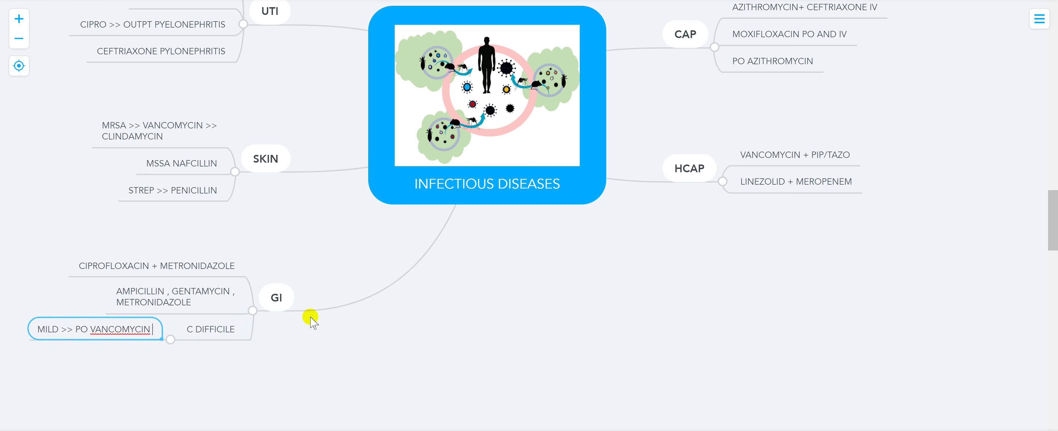
Add SEVER >> PO VANC+ IV METRONIDAZOLE and RECURRENT>> PO FIDAXOMICIN under C DIFFICILE.
{"action": "key", "text": "Return"}
{"action": "type", "text": "SEVER"}
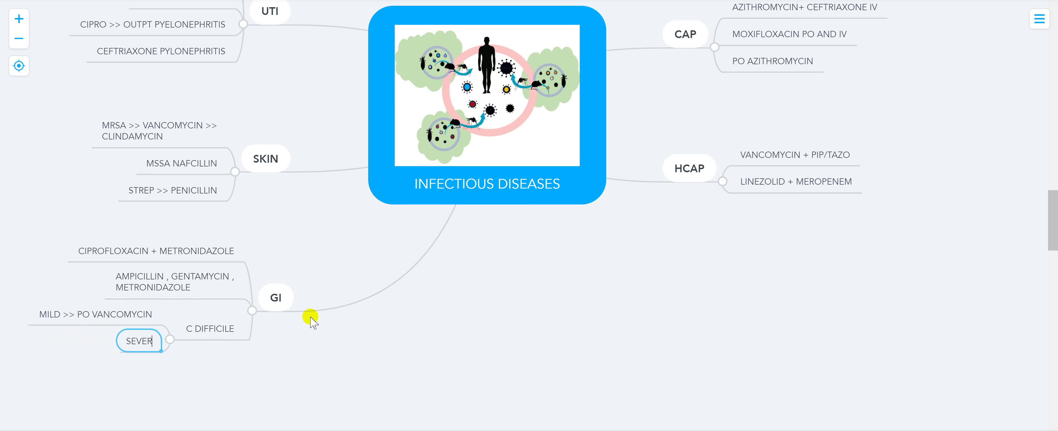
{"action": "type", "text": " >>"}
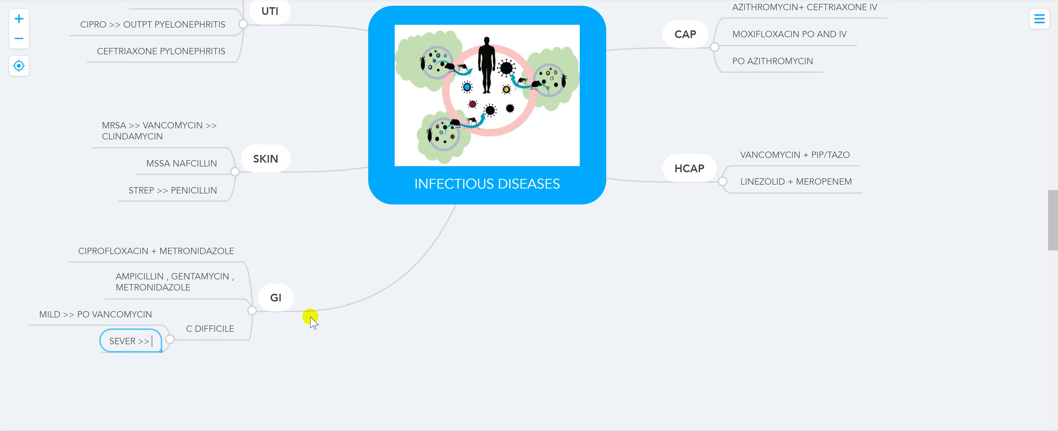
{"action": "type", "text": " PO V"}
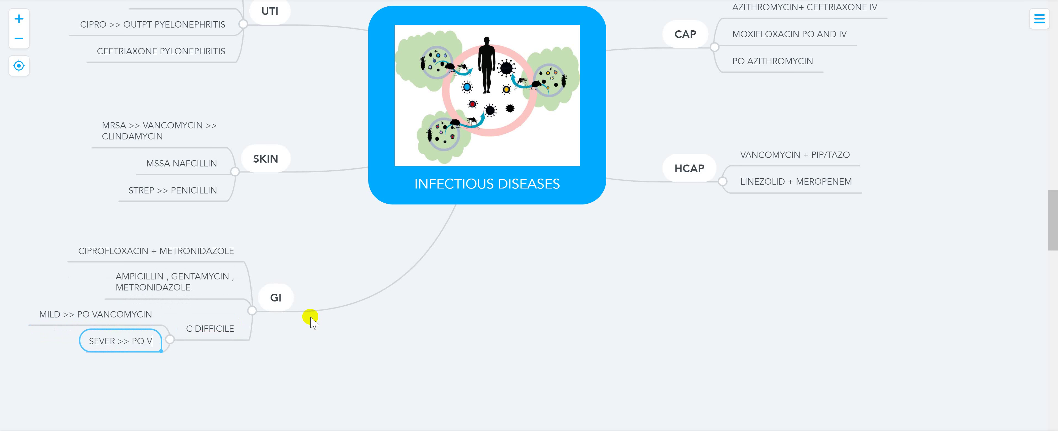
{"action": "type", "text": "ANC"}
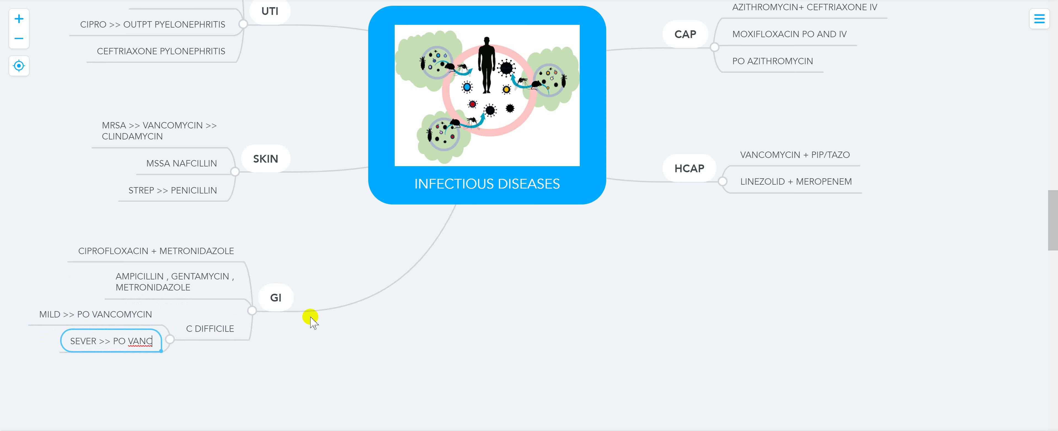
{"action": "type", "text": "+ I"}
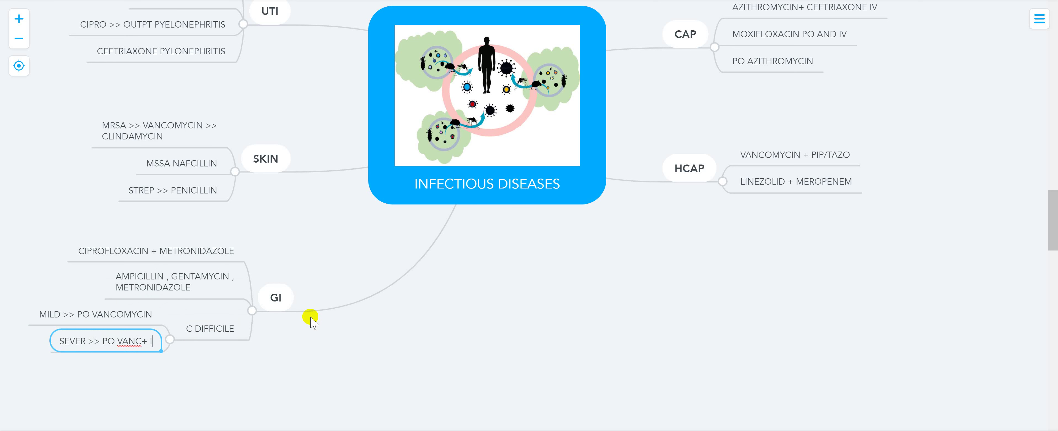
{"action": "type", "text": "V METRONI"}
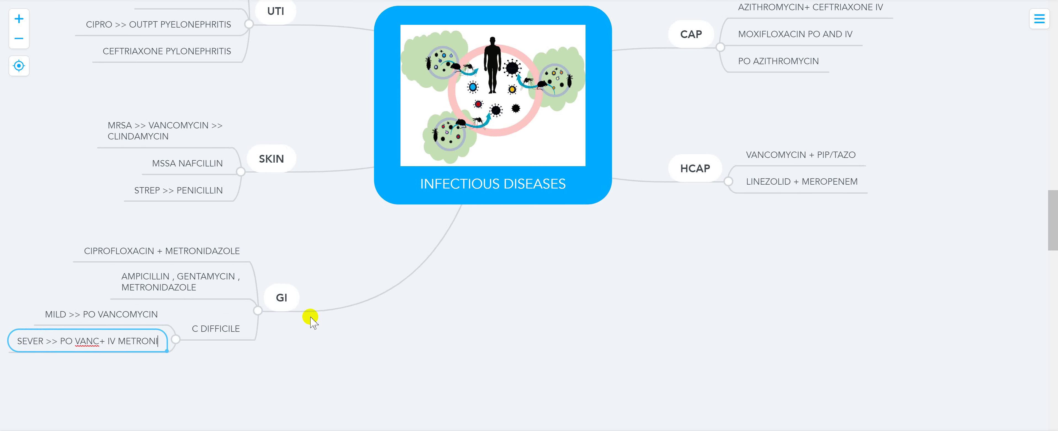
{"action": "type", "text": "DAZOLE"}
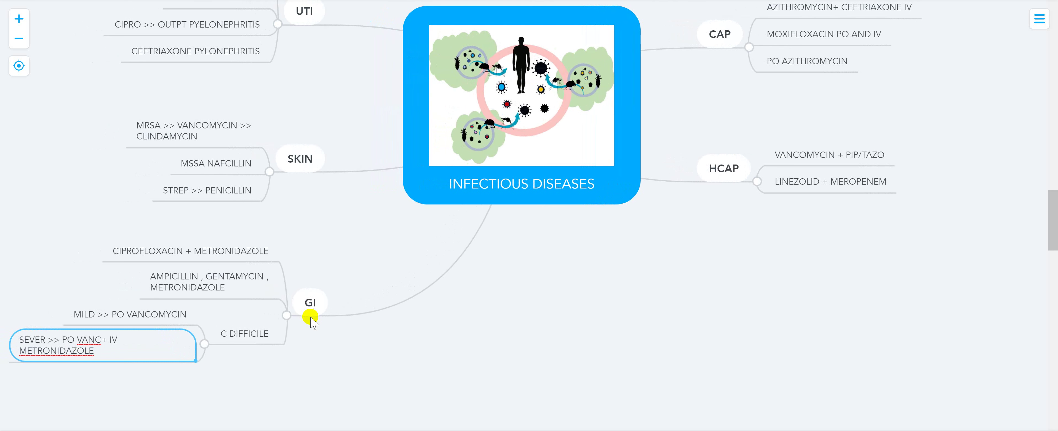
{"action": "key", "text": "Return"}
{"action": "type", "text": "RECURR"}
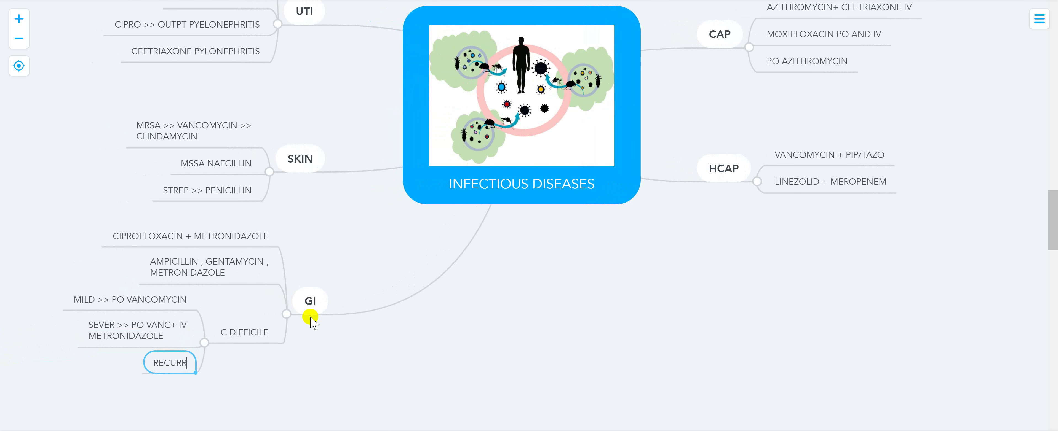
{"action": "type", "text": "ENT"}
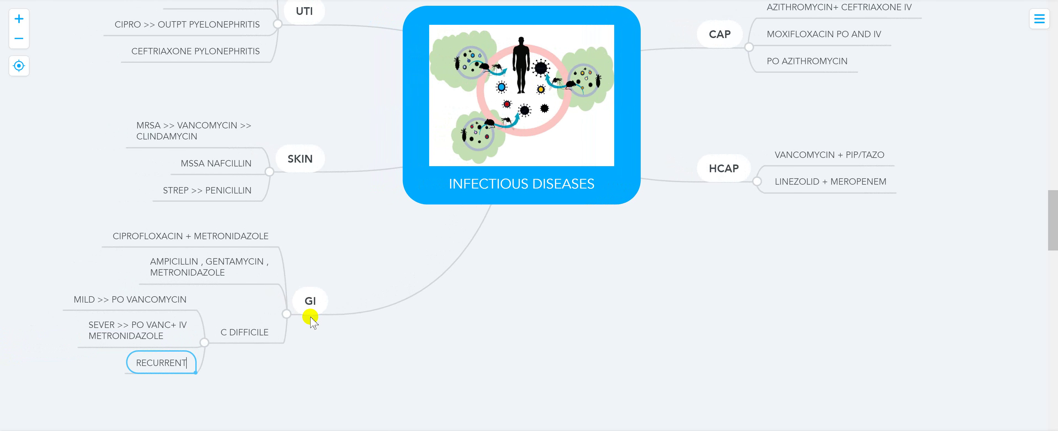
{"action": "type", "text": ">> P"}
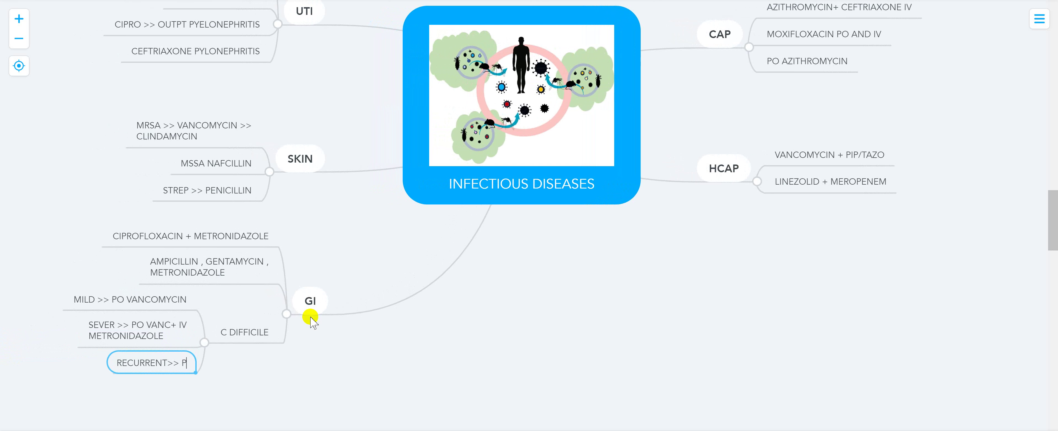
{"action": "type", "text": "O FIDA"}
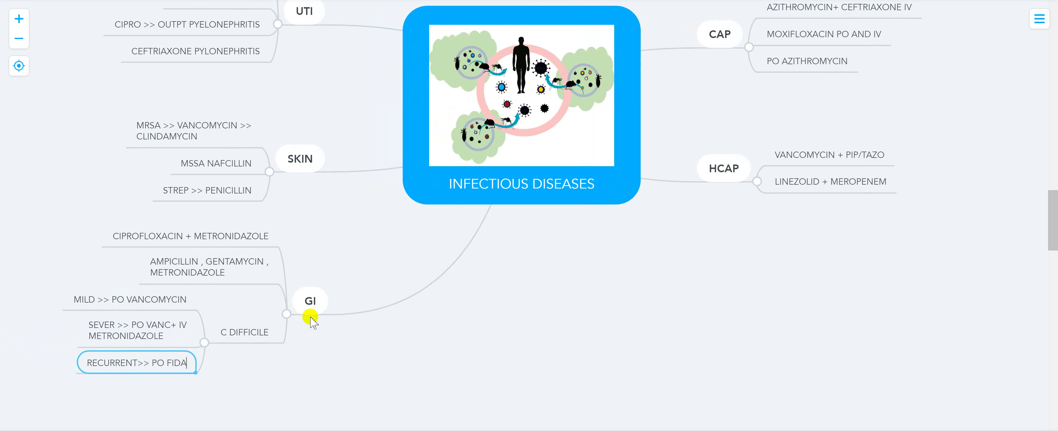
{"action": "type", "text": "XOMICIN"}
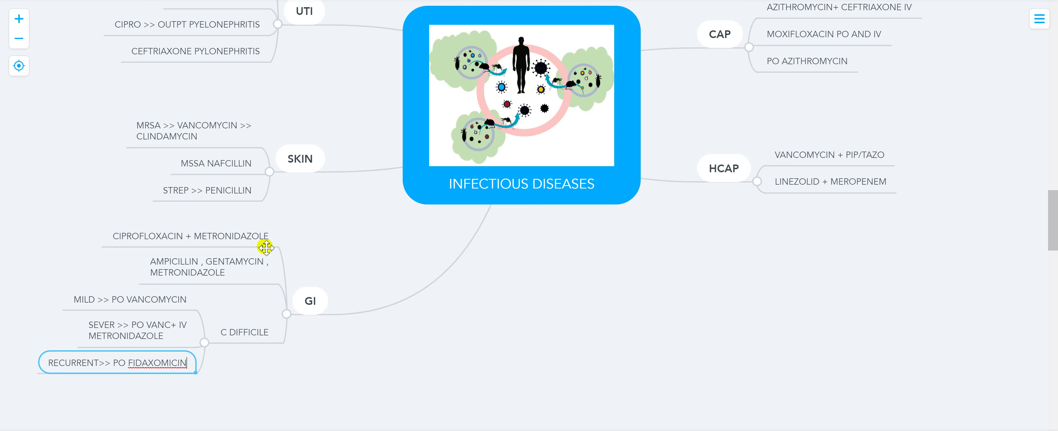
{"action": "left_click", "coordinate": [432, 352]}
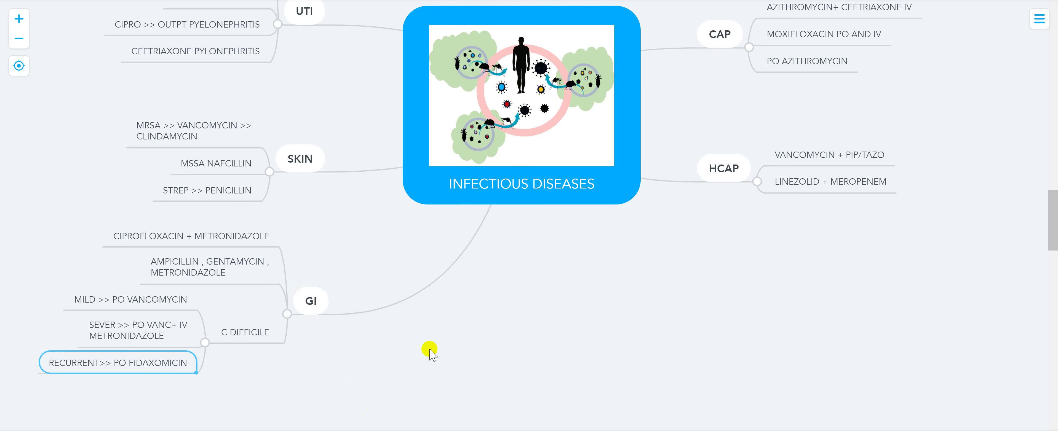
{"action": "mouse_move", "coordinate": [430, 350]}
{"action": "left_mouse_down"}
{"action": "mouse_move", "coordinate": [427, 313]}
{"action": "mouse_move", "coordinate": [395, 347]}
{"action": "left_mouse_up"}
Add PRINCIPLES with a CONVENIENT node listing CEFTRIAXONE and MOXIFLOXACIN.
{"action": "left_click", "coordinate": [544, 202]}
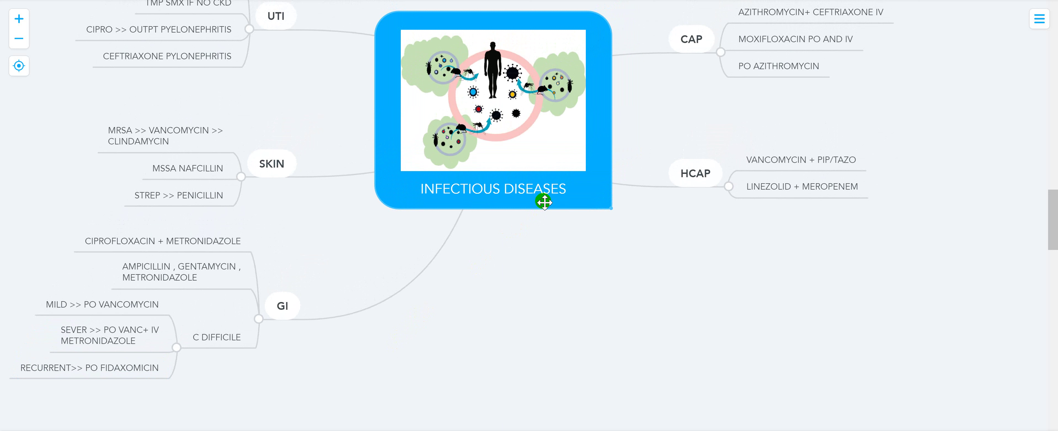
{"action": "key", "text": "Tab"}
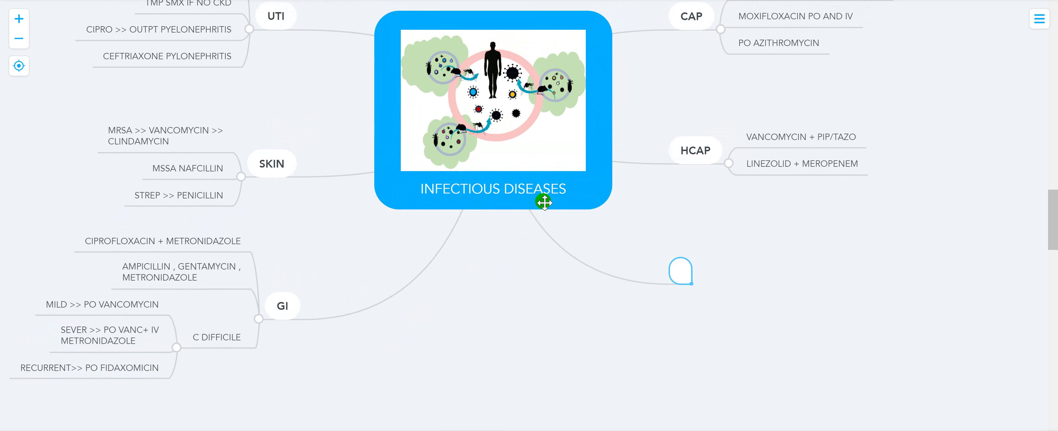
{"action": "type", "text": "PRIN"}
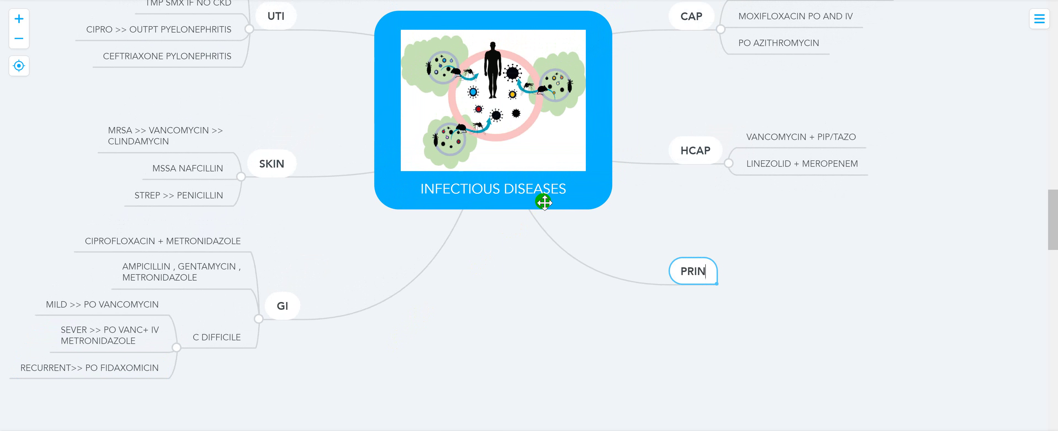
{"action": "type", "text": "CIPLES"}
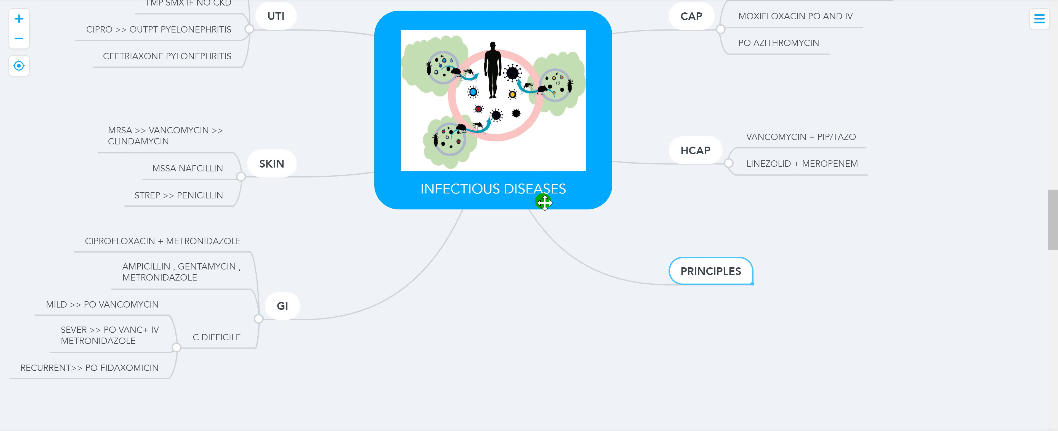
{"action": "key", "text": "Tab"}
{"action": "type", "text": "c"}
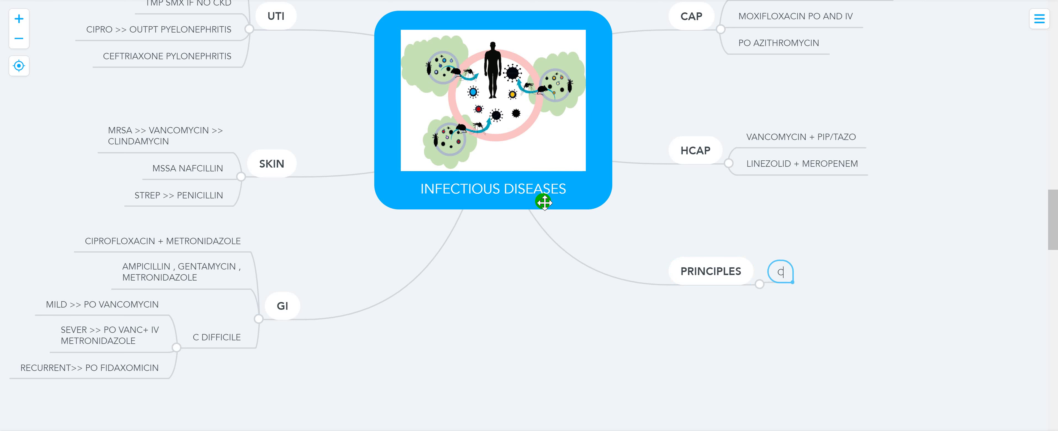
{"action": "type", "text": "ONVEN"}
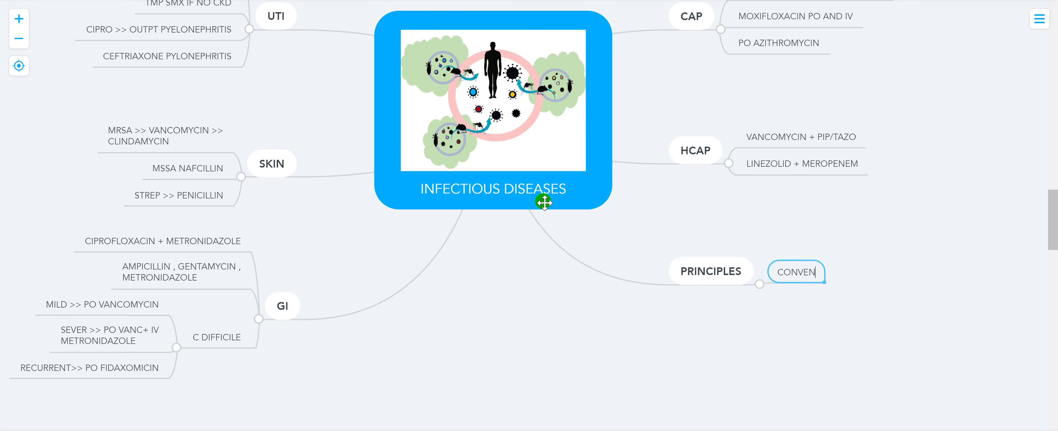
{"action": "type", "text": "IENT"}
{"action": "key", "text": "Tab"}
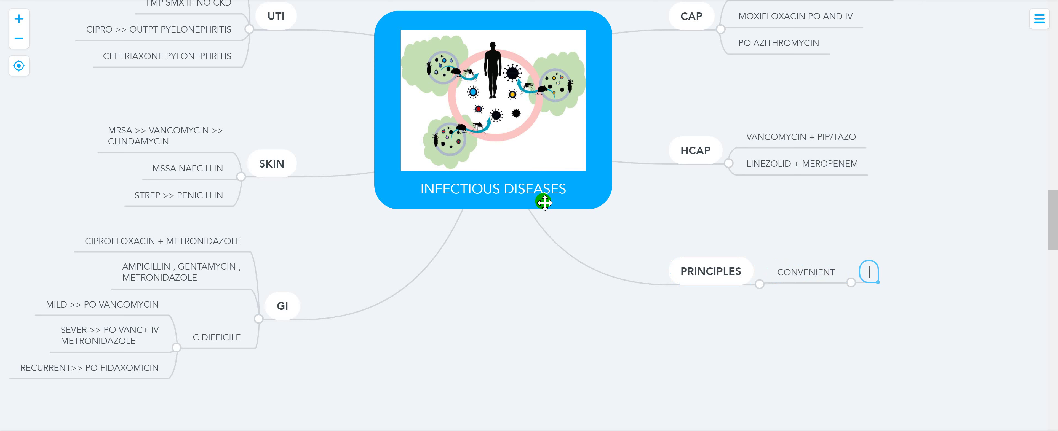
{"action": "type", "text": "CEFTRIA"}
{"action": "type", "text": "XONE"}
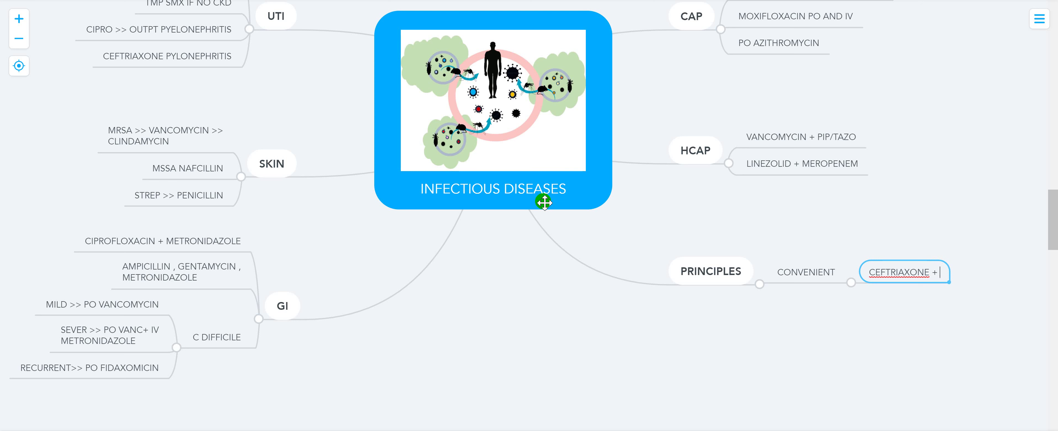
{"action": "key", "text": "Return"}
{"action": "type", "text": "MO"}
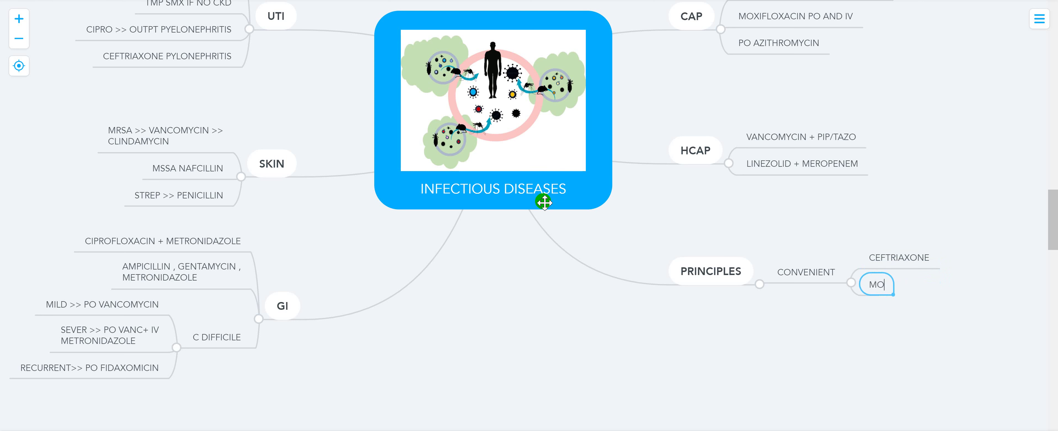
{"action": "type", "text": "XIFLO"}
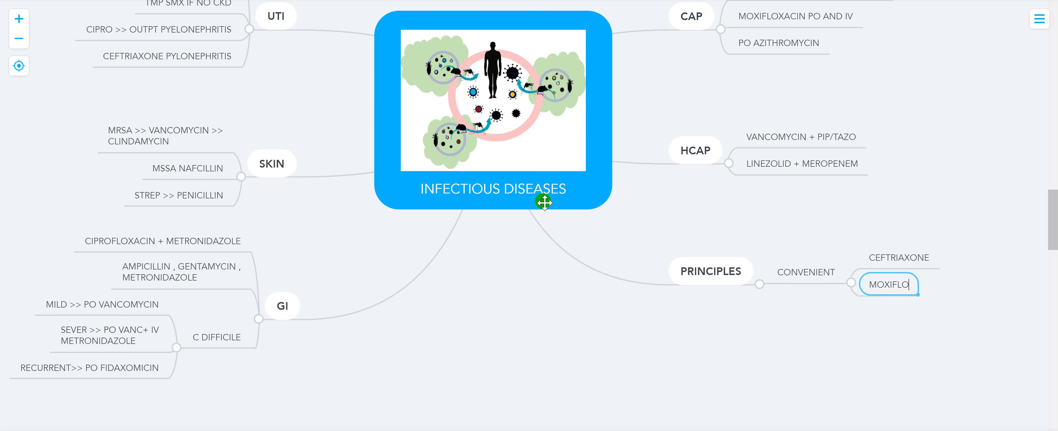
{"action": "type", "text": "XACIN"}
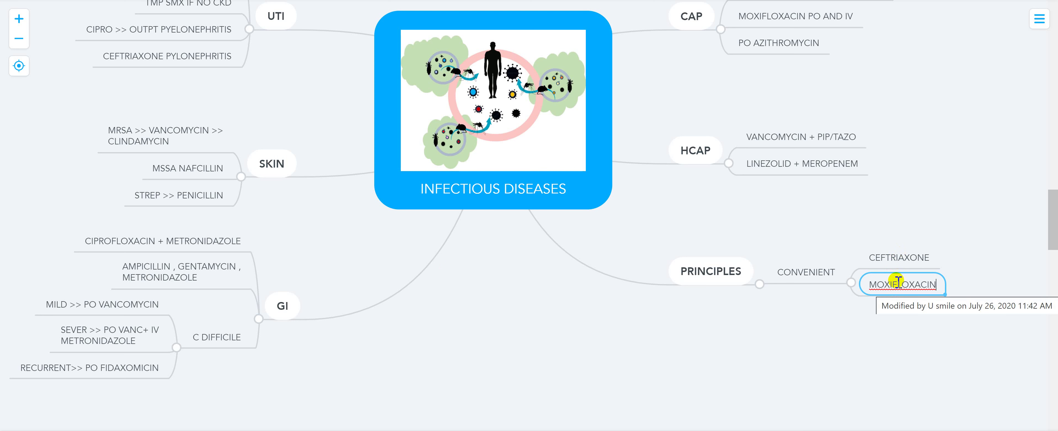
Add an ALTERNATIVES branch whose first entry is VANC >> LINEZOLID.
{"action": "left_click", "coordinate": [534, 196]}
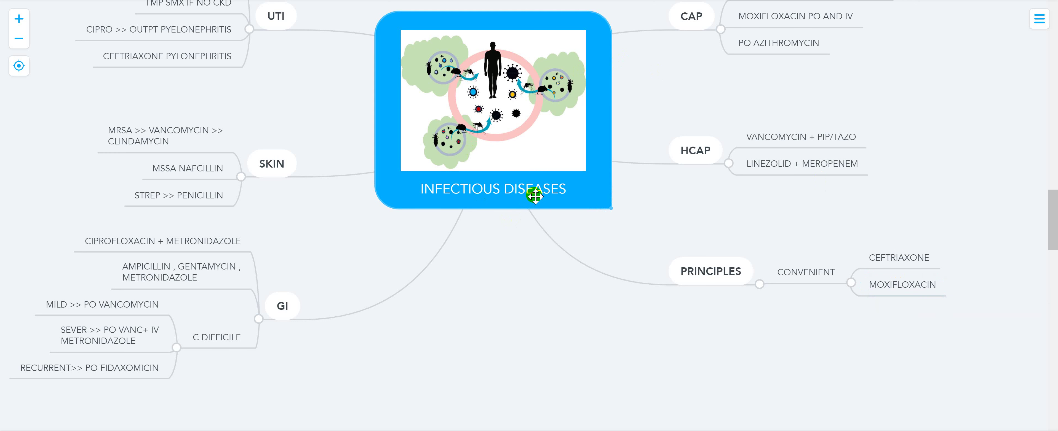
{"action": "key", "text": "Tab"}
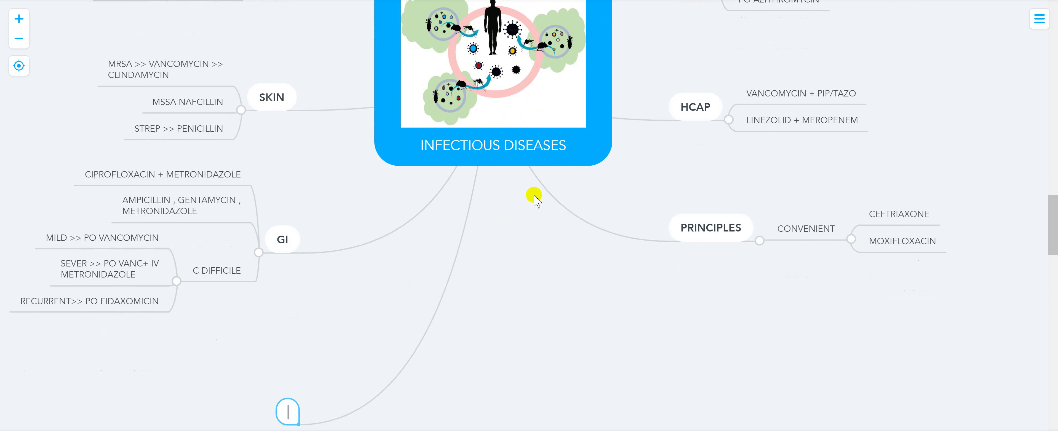
{"action": "type", "text": "ALT"}
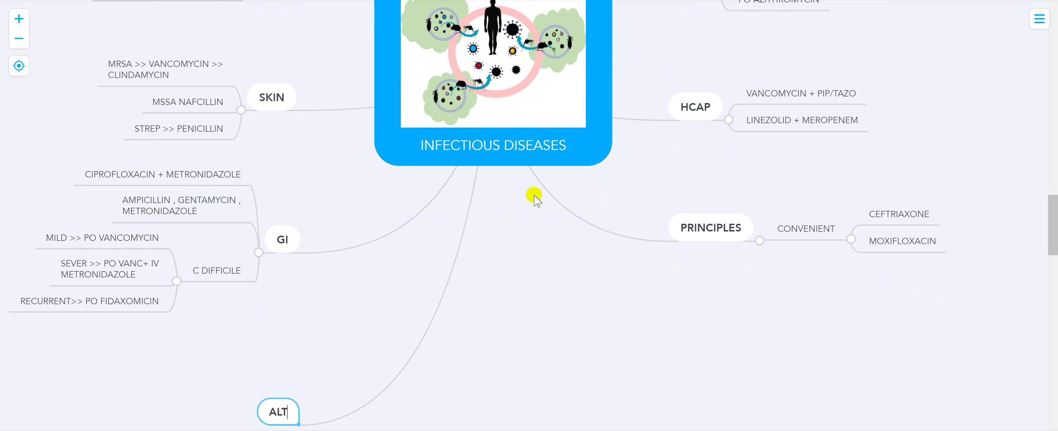
{"action": "type", "text": "ERNAT"}
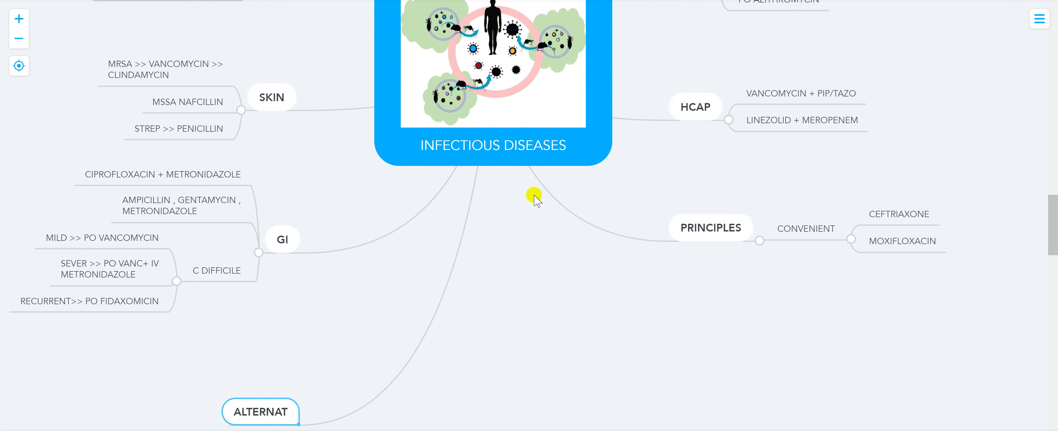
{"action": "type", "text": "IVES"}
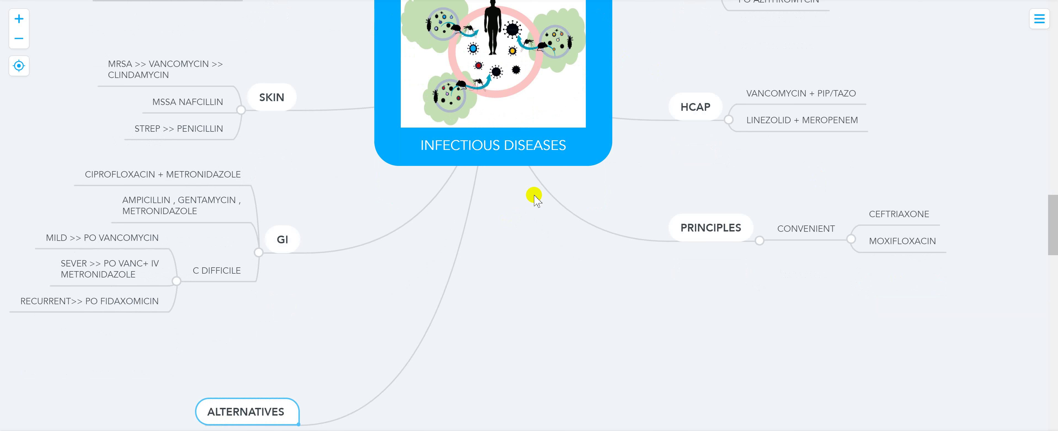
{"action": "key", "text": "Tab"}
{"action": "type", "text": "VANC"}
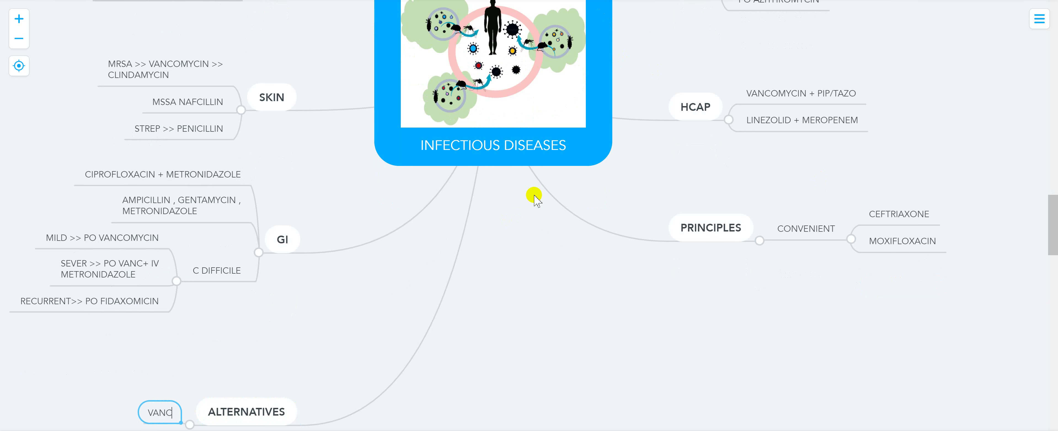
{"action": "key", "text": "Tab"}
{"action": "type", "text": "LIN"}
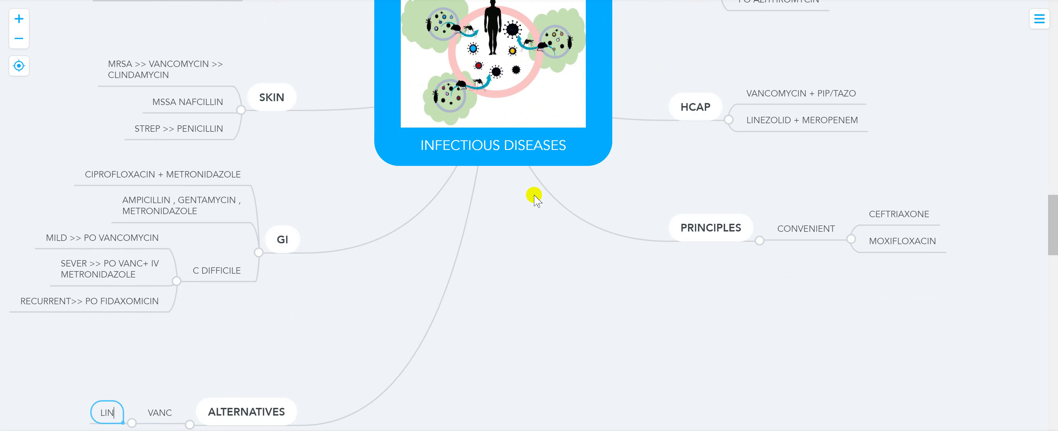
{"action": "key", "text": "BackSpace"}
{"action": "key", "text": "BackSpace"}
{"action": "key", "text": "BackSpace"}
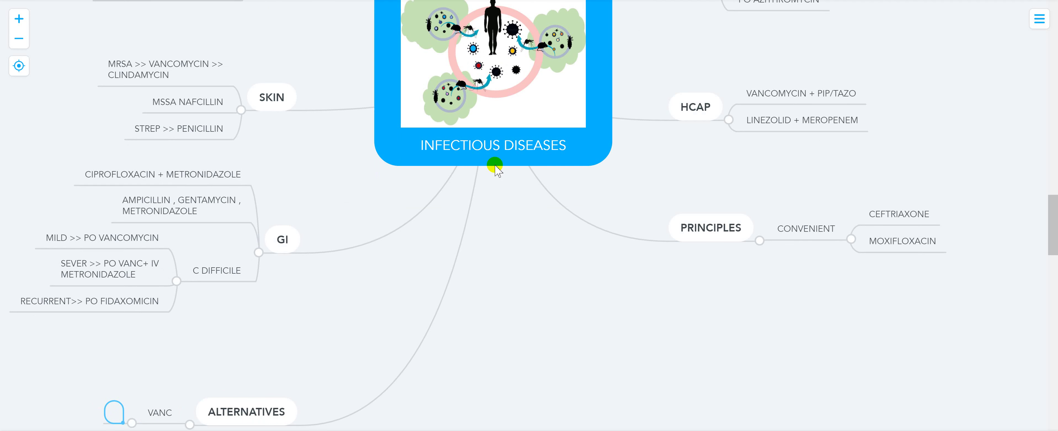
{"action": "scroll", "coordinate": [496, 165], "scroll_direction": "down", "scroll_amount": 3}
{"action": "key", "text": "BackSpace"}
{"action": "double_click", "coordinate": [168, 274]}
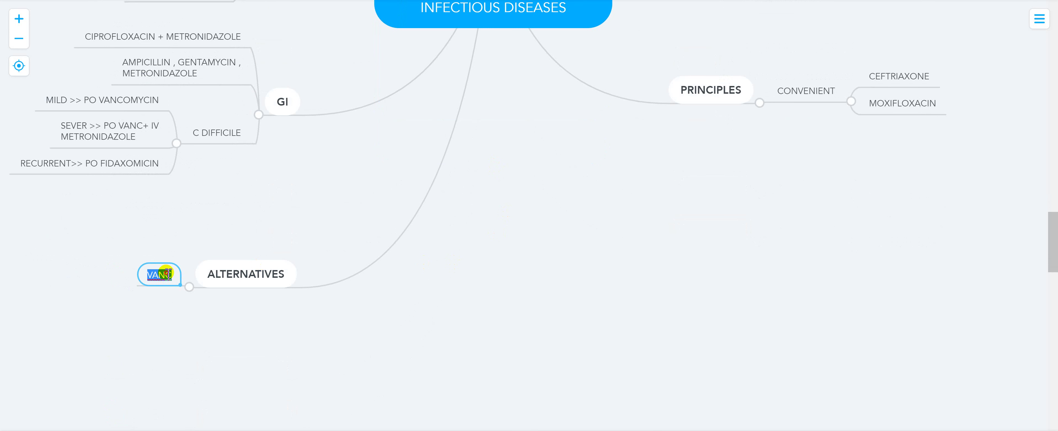
{"action": "left_click", "coordinate": [167, 274]}
{"action": "double_click", "coordinate": [171, 275]}
{"action": "left_click", "coordinate": [173, 276]}
{"action": "type", "text": ">>"}
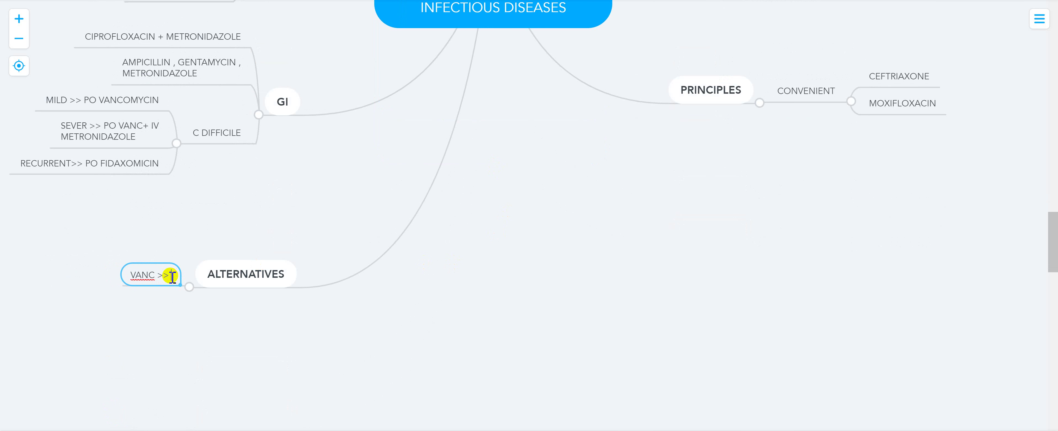
{"action": "type", "text": " LINEZOLID"}
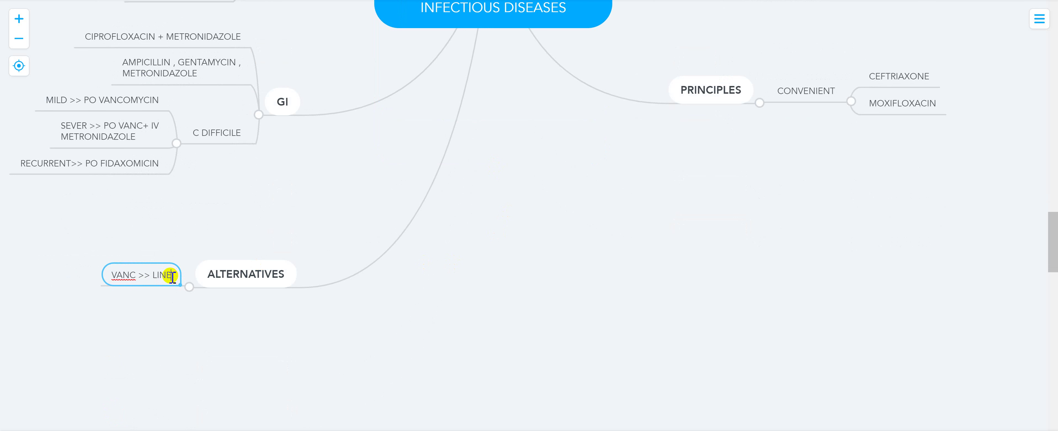
{"action": "key", "text": "Return"}
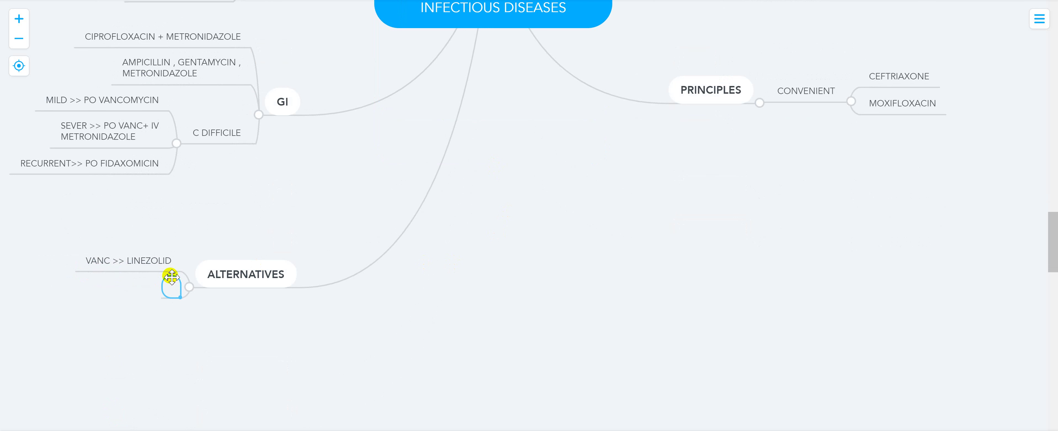
Add PIP TAZO >> MEROPENEM , CEFEPIME, CEFTRIAXONE >> CEFTAZIDIME and CIPRO >> AMPICILLIN - GNETAMYCIN.
{"action": "type", "text": "PIP"}
{"action": "type", "text": " TAZO"}
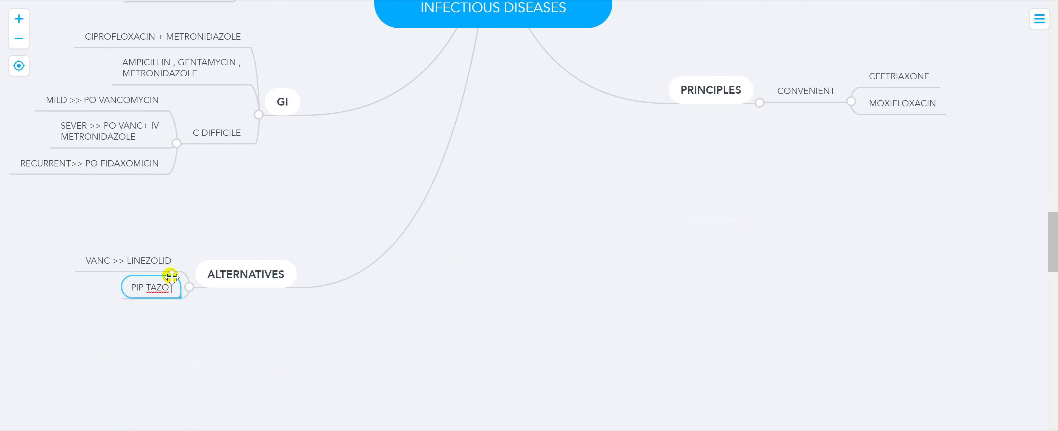
{"action": "type", "text": " >> M"}
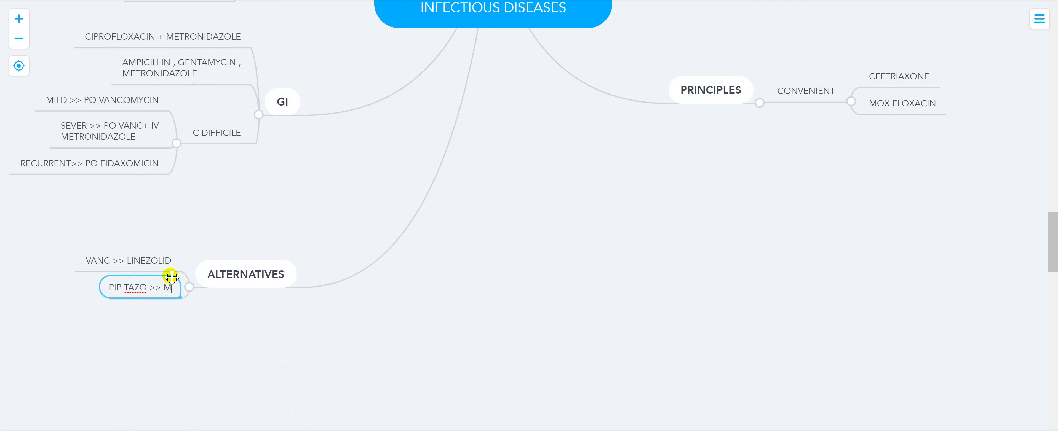
{"action": "type", "text": "EROPENEM "}
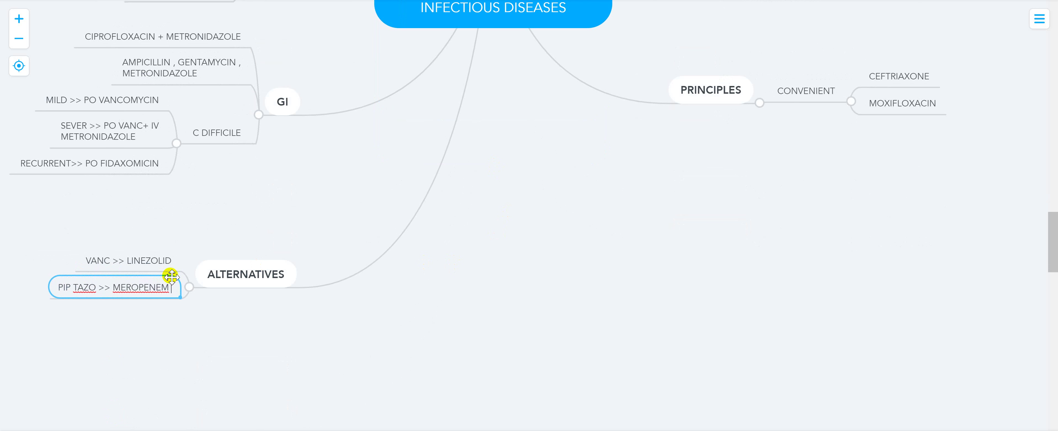
{"action": "type", "text": ", CEFEP"}
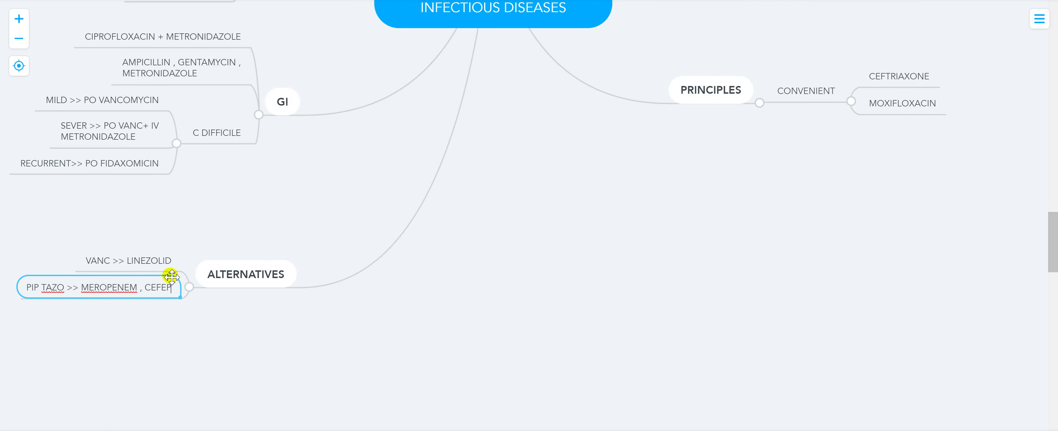
{"action": "type", "text": "IME"}
{"action": "key", "text": "Return"}
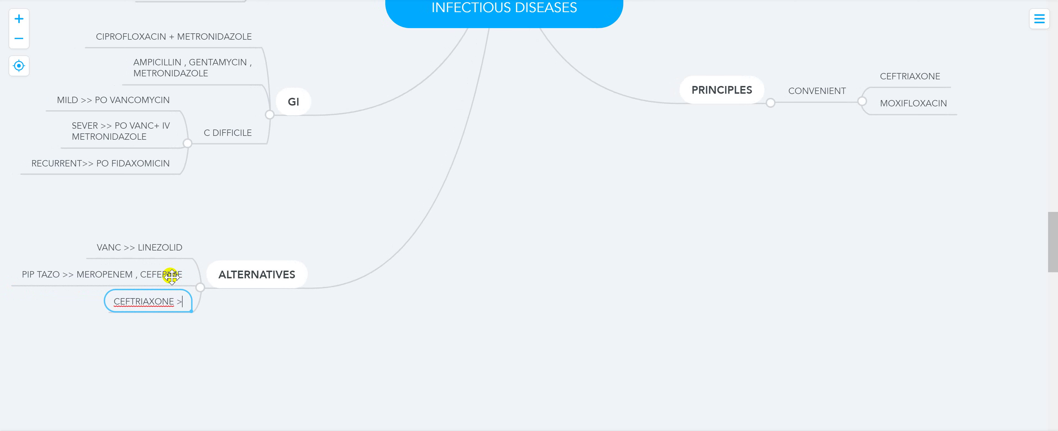
{"action": "type", "text": "> CEFTAZ"}
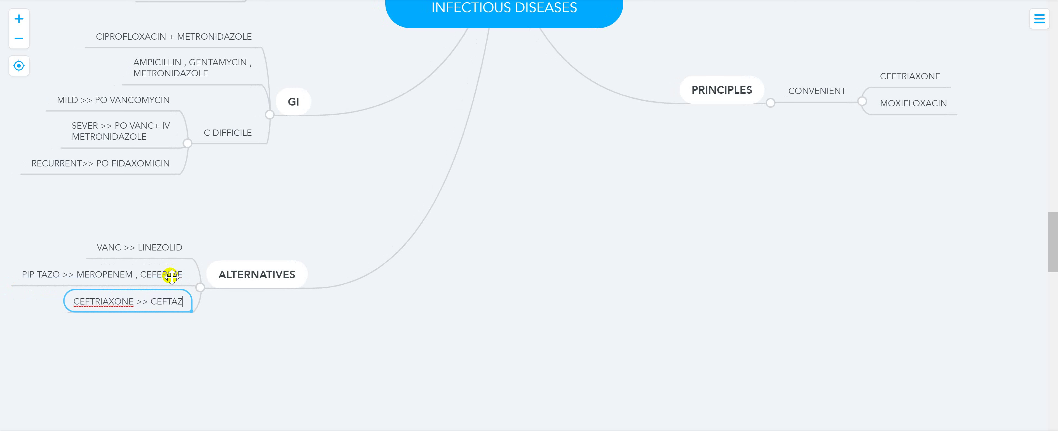
{"action": "type", "text": "ID"}
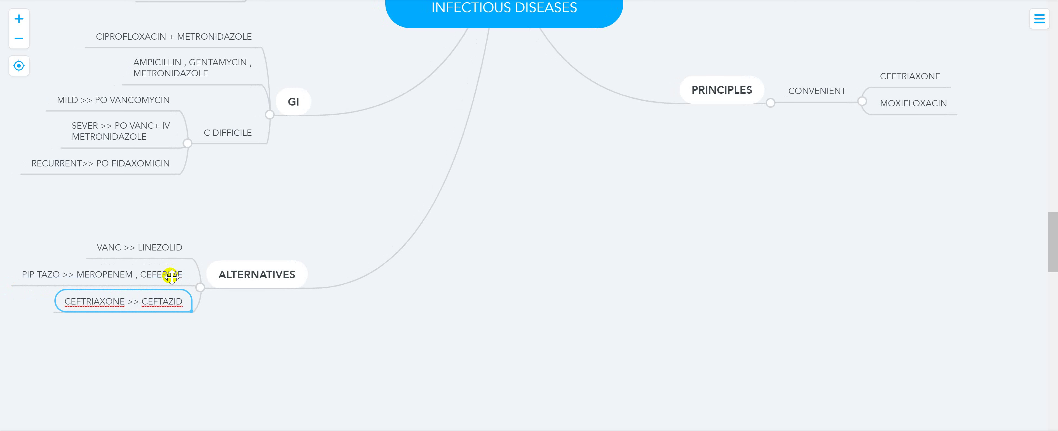
{"action": "type", "text": "IME"}
{"action": "key", "text": "Return"}
{"action": "type", "text": "CIPRO >> A"}
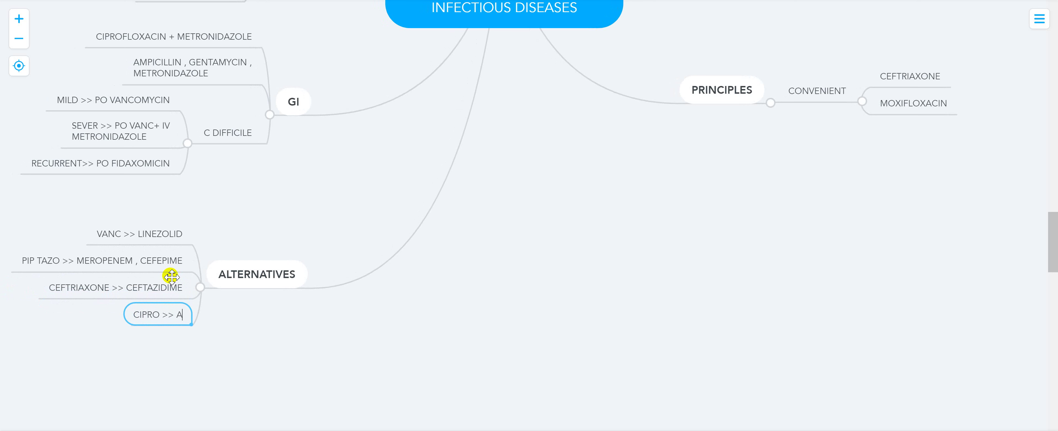
{"action": "type", "text": "MPICILLIN "}
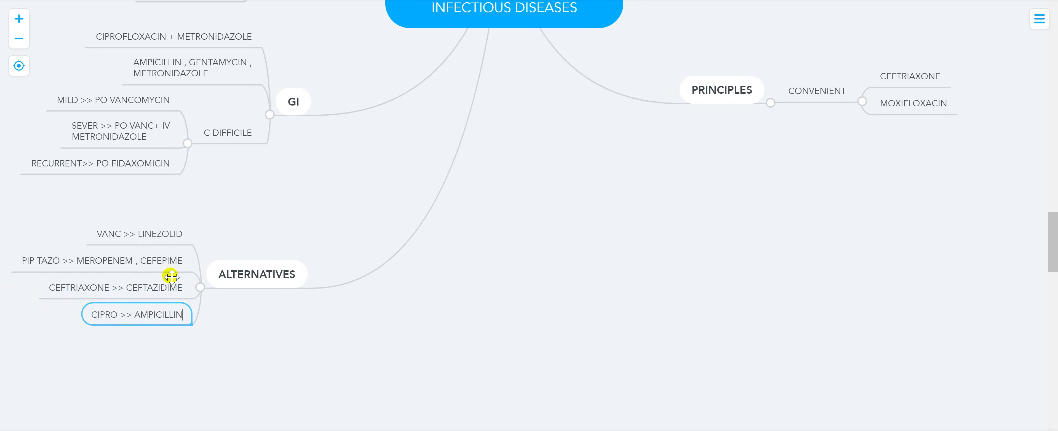
{"action": "type", "text": "- GNETAMYCIN"}
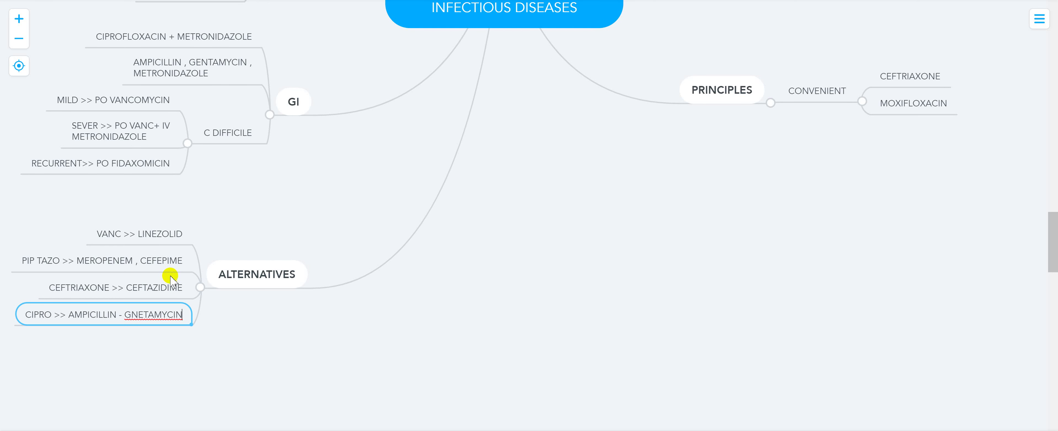
{"action": "key", "text": "Return"}
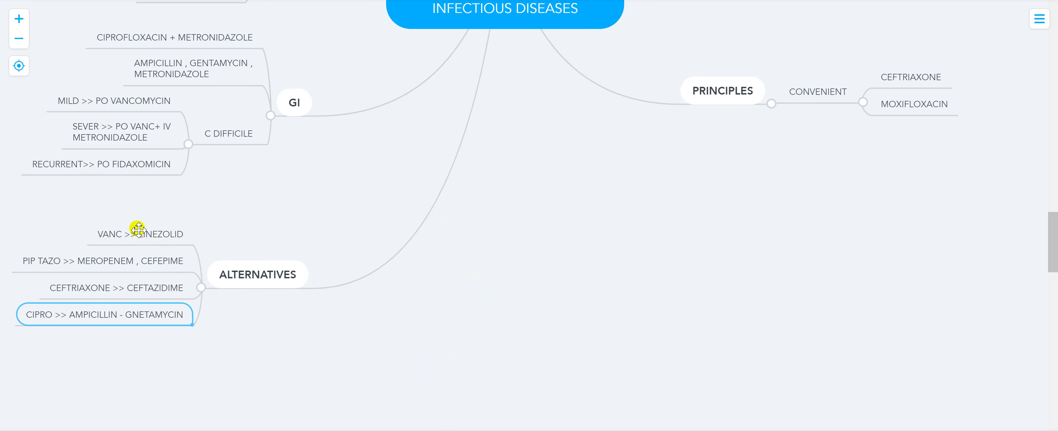
{"action": "left_click_drag", "start_coordinate": [272, 205], "coordinate": [417, 217]}
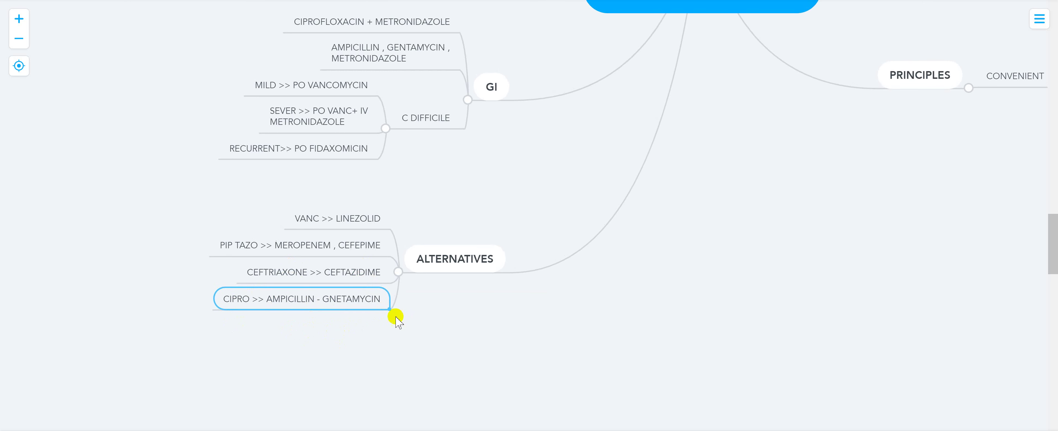
{"action": "scroll", "coordinate": [398, 349], "scroll_direction": "up", "scroll_amount": 1}
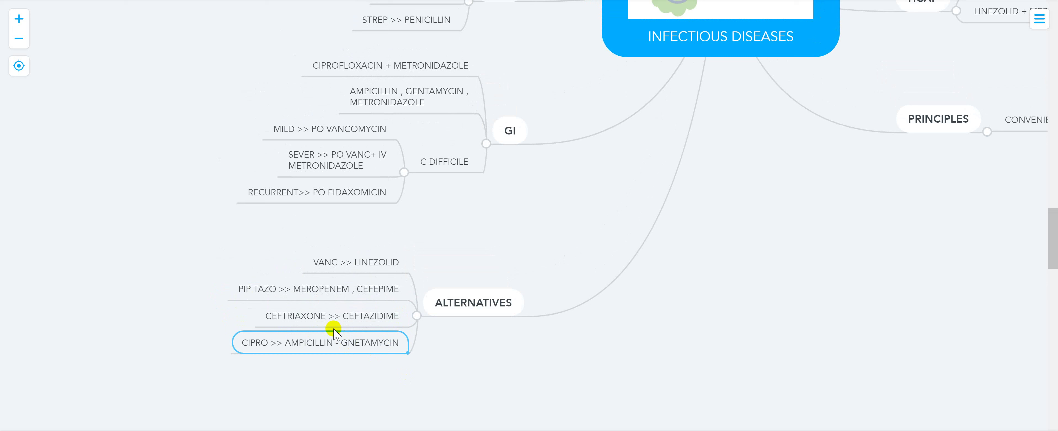
{"action": "left_click", "coordinate": [273, 316]}
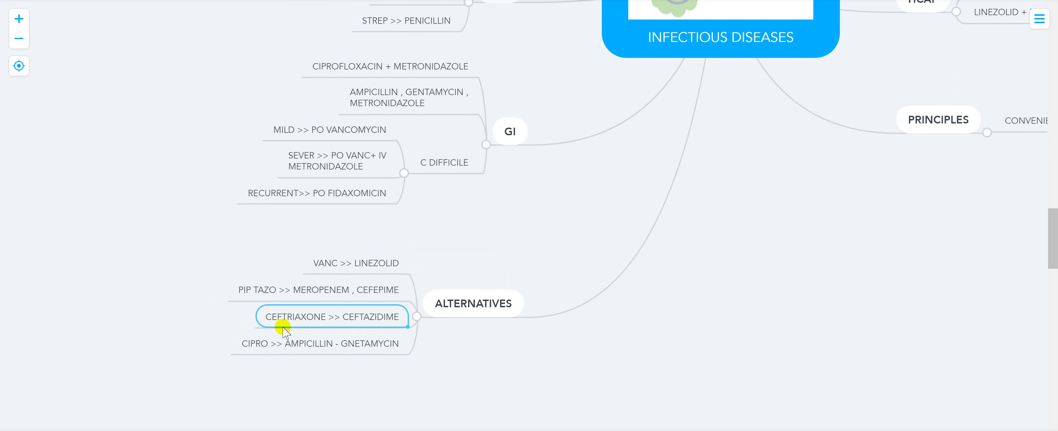
{"action": "scroll", "coordinate": [373, 346], "scroll_direction": "up", "scroll_amount": 1}
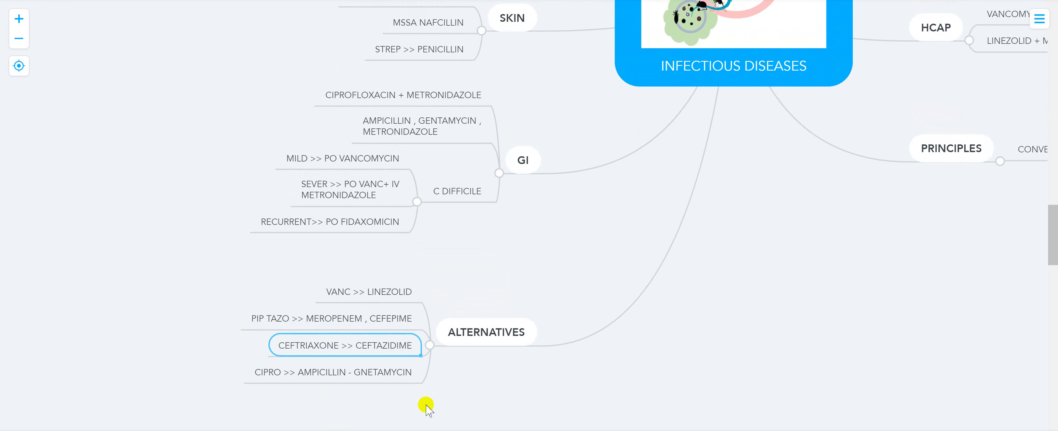
{"action": "double_click", "coordinate": [377, 337]}
{"action": "key", "text": "Escape"}
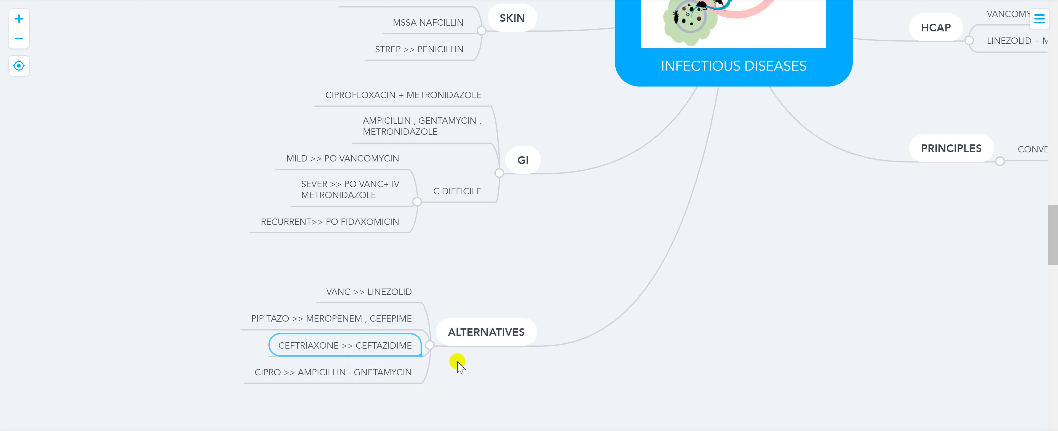
Check the AZITHROMYCIN+ CEFTRIAXONE IV, MOXIFLOXACIN PO AND IV and LINEZOLID + MEROPENEM entries.
{"action": "left_click_drag", "start_coordinate": [553, 220], "coordinate": [501, 252]}
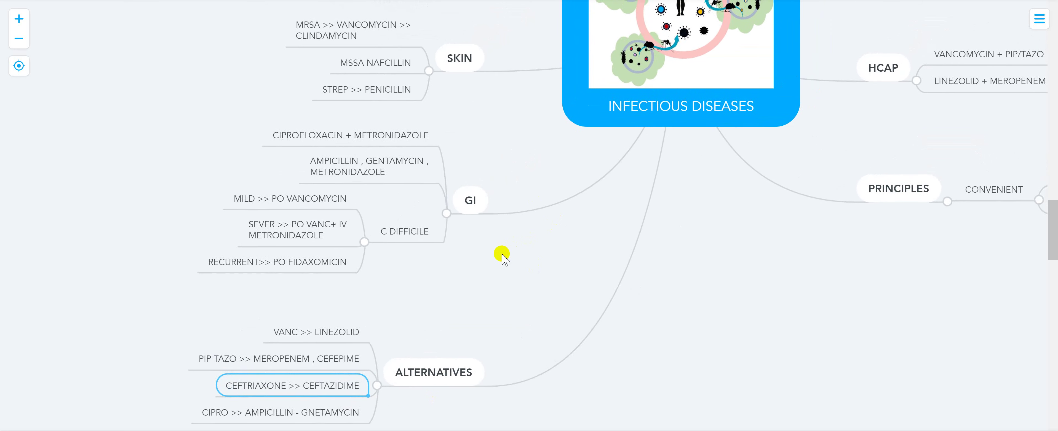
{"action": "scroll", "coordinate": [498, 253], "scroll_direction": "up", "scroll_amount": 5}
{"action": "scroll", "coordinate": [509, 226], "scroll_direction": "up", "scroll_amount": 4}
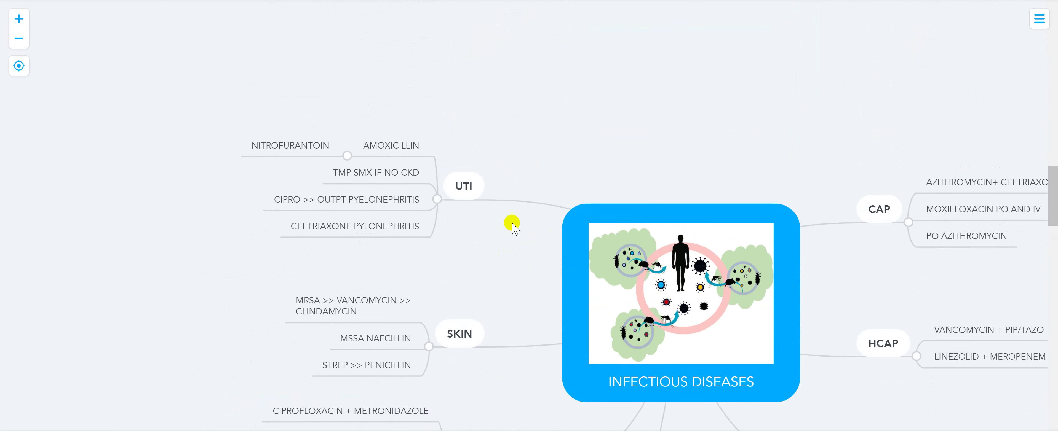
{"action": "left_click_drag", "start_coordinate": [510, 224], "coordinate": [326, 214]}
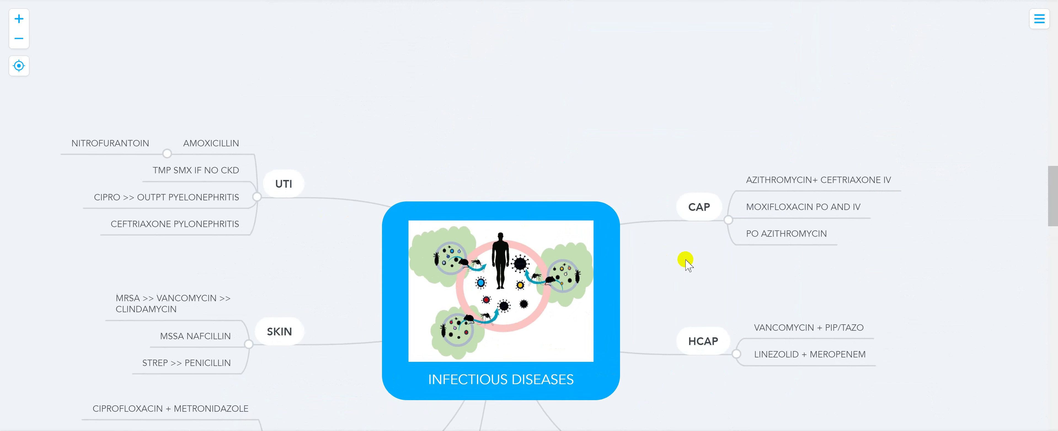
{"action": "scroll", "coordinate": [689, 243], "scroll_direction": "down", "scroll_amount": 1}
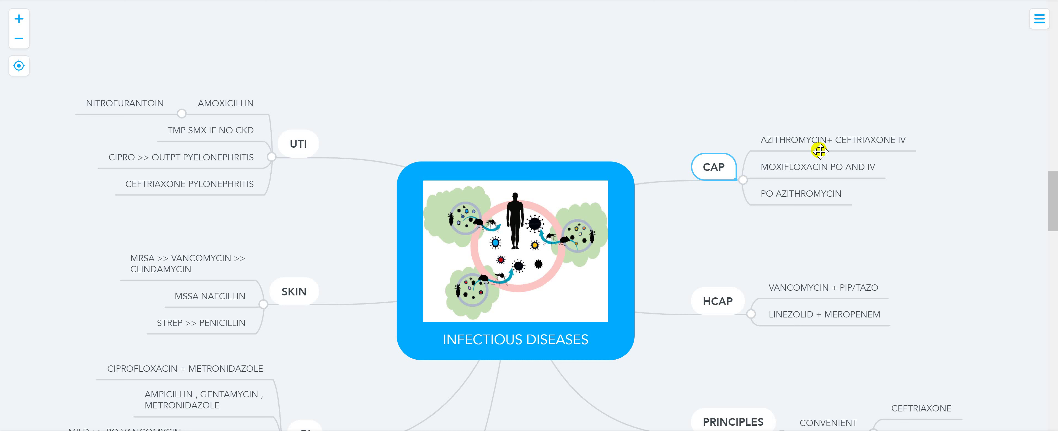
{"action": "left_click", "coordinate": [825, 144]}
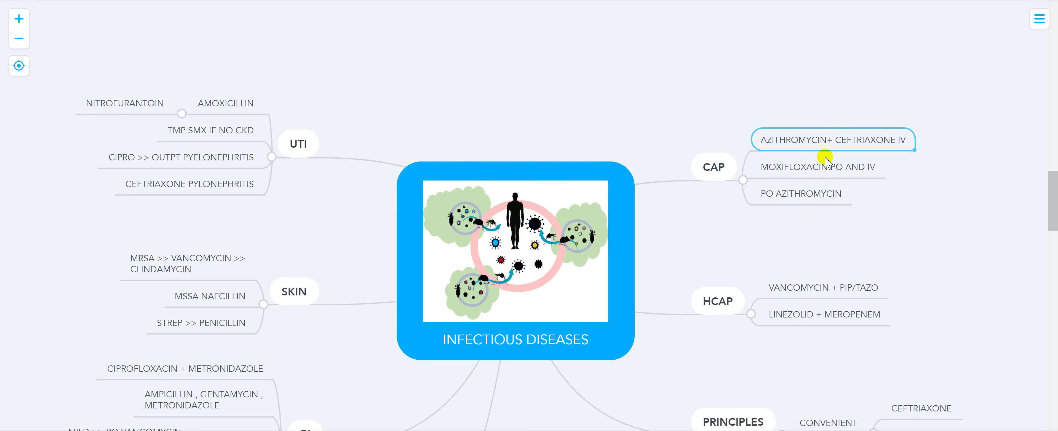
{"action": "double_click", "coordinate": [813, 140]}
{"action": "left_click", "coordinate": [836, 139]}
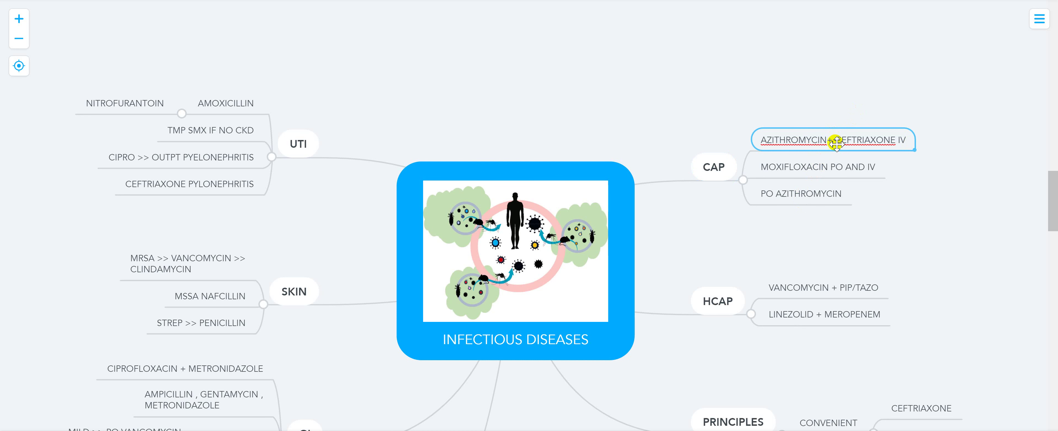
{"action": "left_click", "coordinate": [791, 167]}
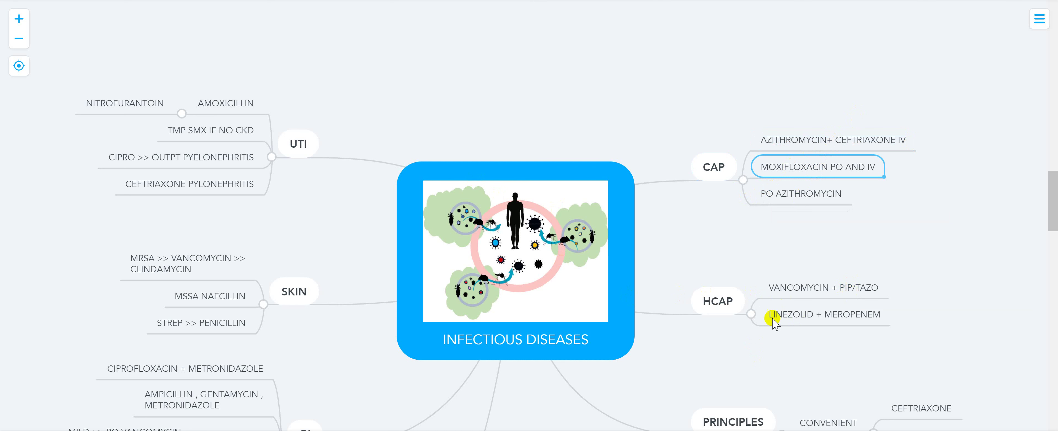
{"action": "left_click", "coordinate": [788, 324]}
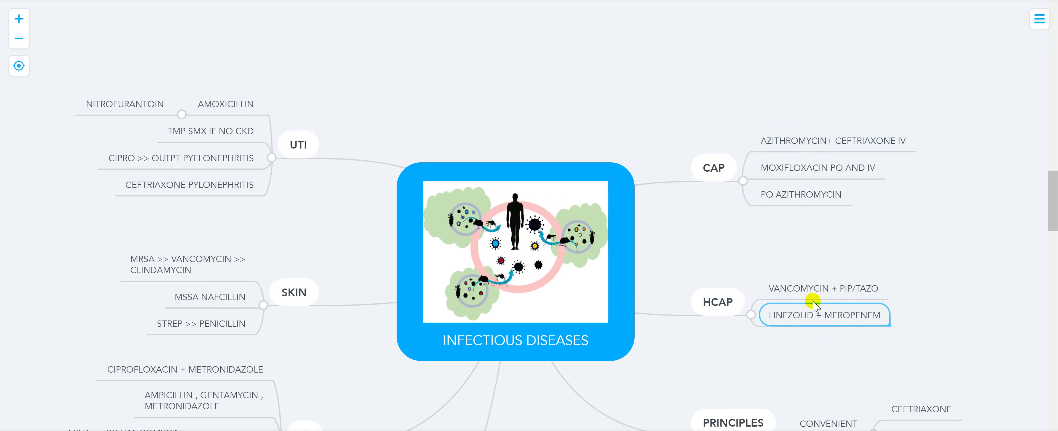
{"action": "scroll", "coordinate": [805, 330], "scroll_direction": "down", "scroll_amount": 3}
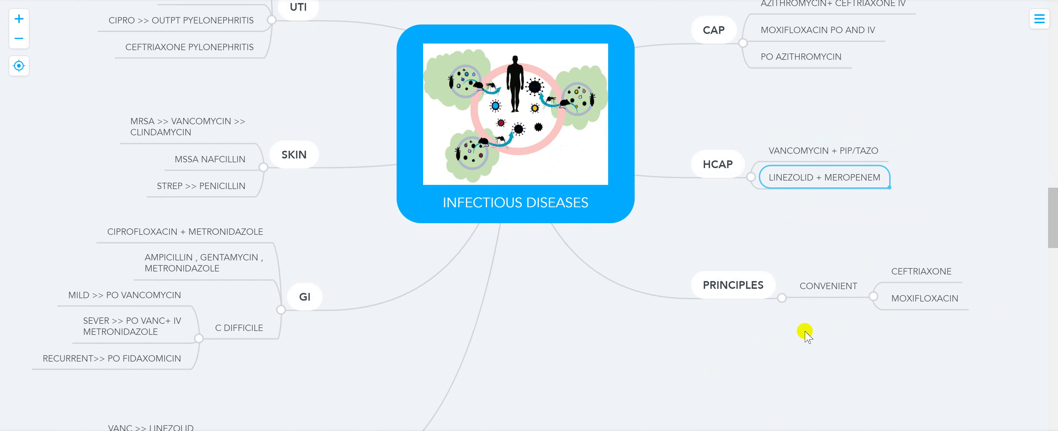
Step through the UTI treatments from AMOXICILLIN to CEFTRIAXONE PYLONEPHRITIS.
{"action": "left_click_drag", "start_coordinate": [366, 259], "coordinate": [559, 300]}
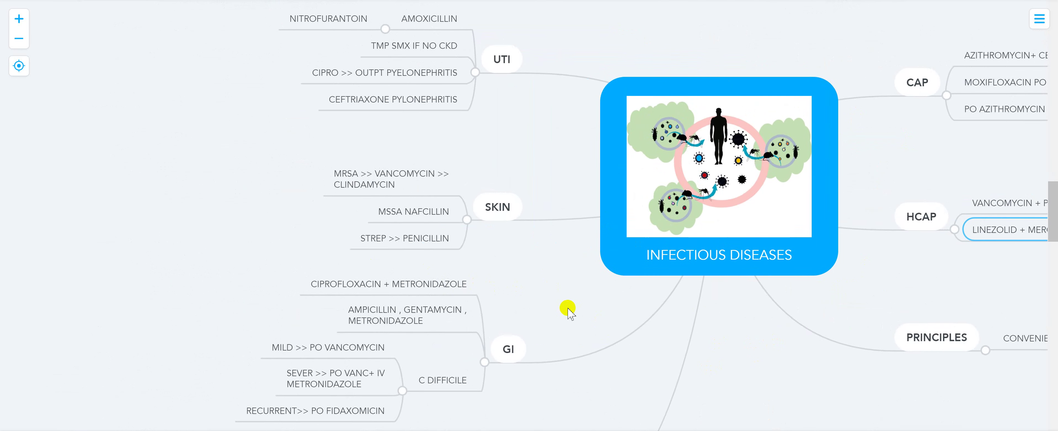
{"action": "left_click", "coordinate": [434, 88]}
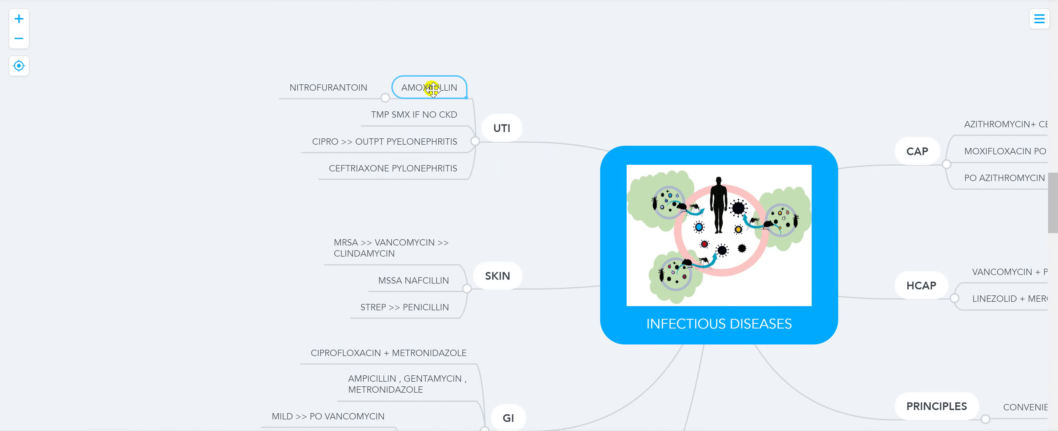
{"action": "left_click", "coordinate": [320, 90]}
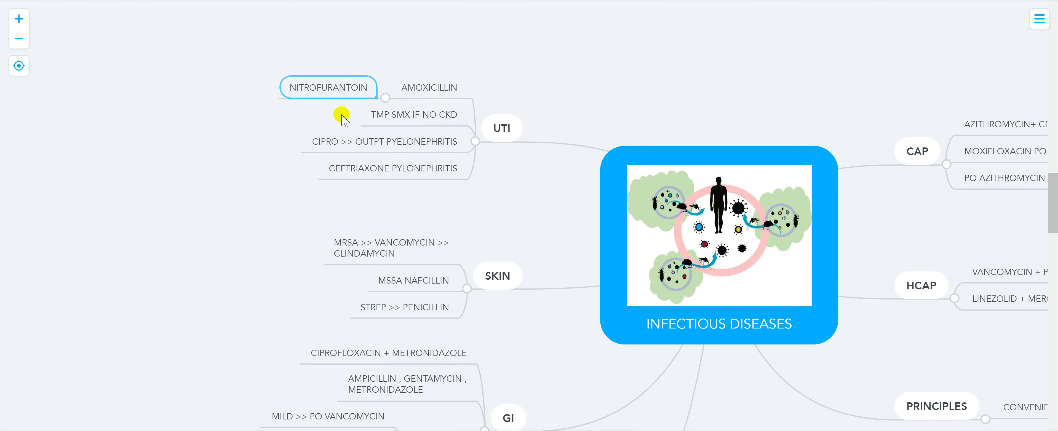
{"action": "left_click", "coordinate": [418, 120]}
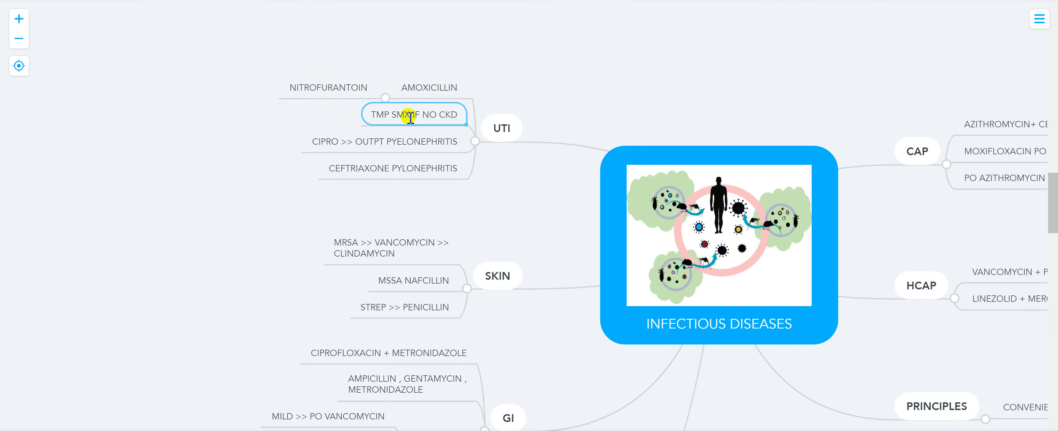
{"action": "left_click", "coordinate": [415, 117]}
{"action": "left_click", "coordinate": [333, 147]}
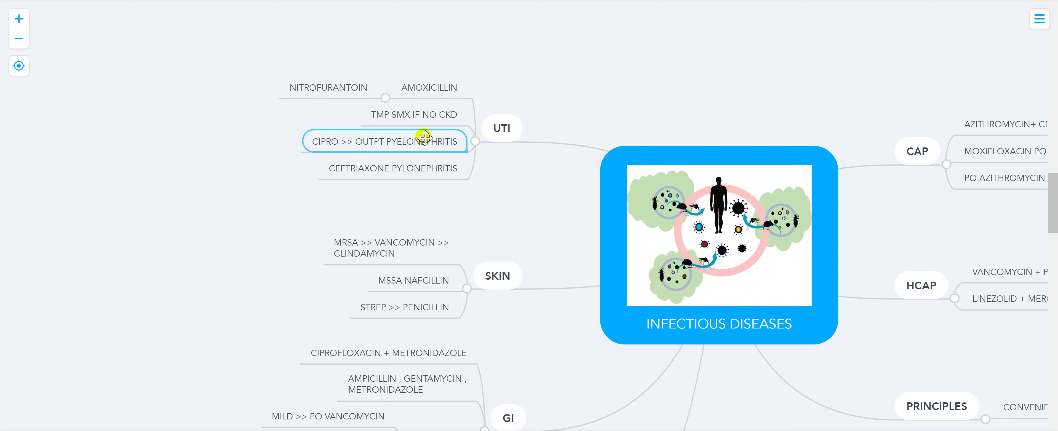
{"action": "left_click", "coordinate": [385, 178]}
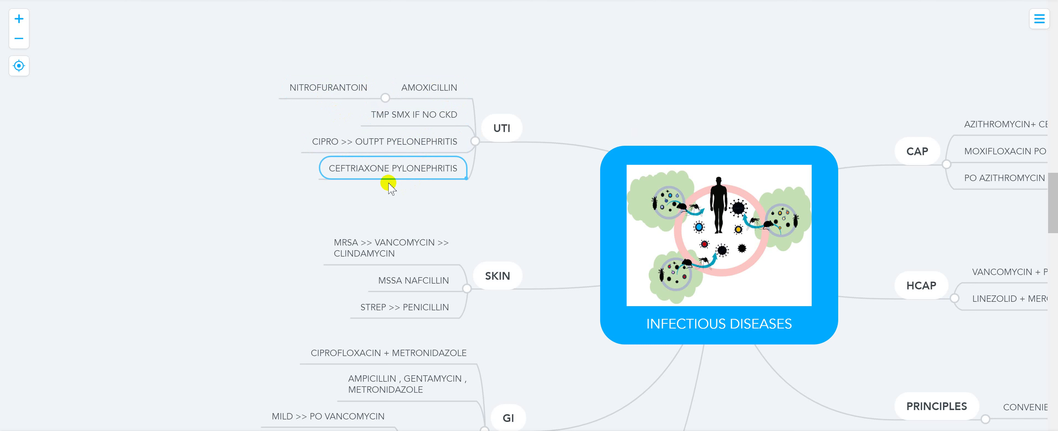
Go through SKIN and its MRSA, MSSA NAFCILLIN and STREP >> PENICILLIN entries.
{"action": "left_click", "coordinate": [503, 287]}
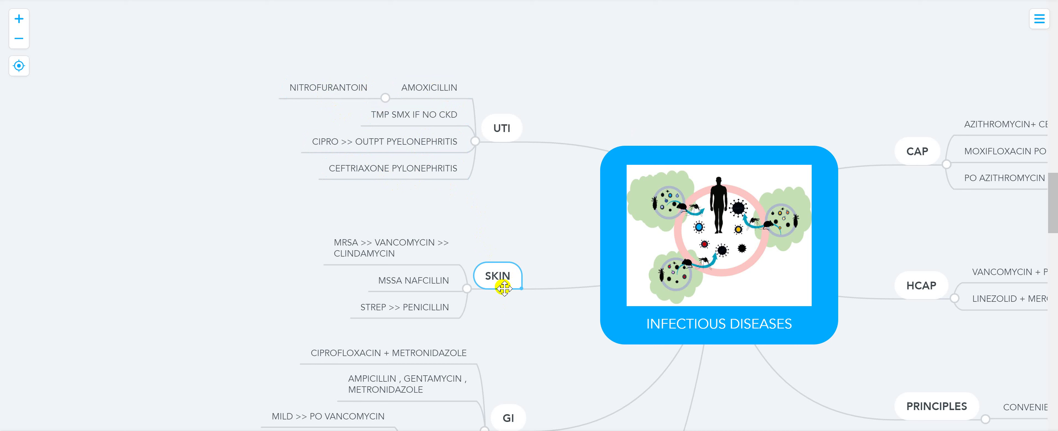
{"action": "left_click_drag", "start_coordinate": [515, 224], "coordinate": [508, 173]}
{"action": "left_click", "coordinate": [398, 197]}
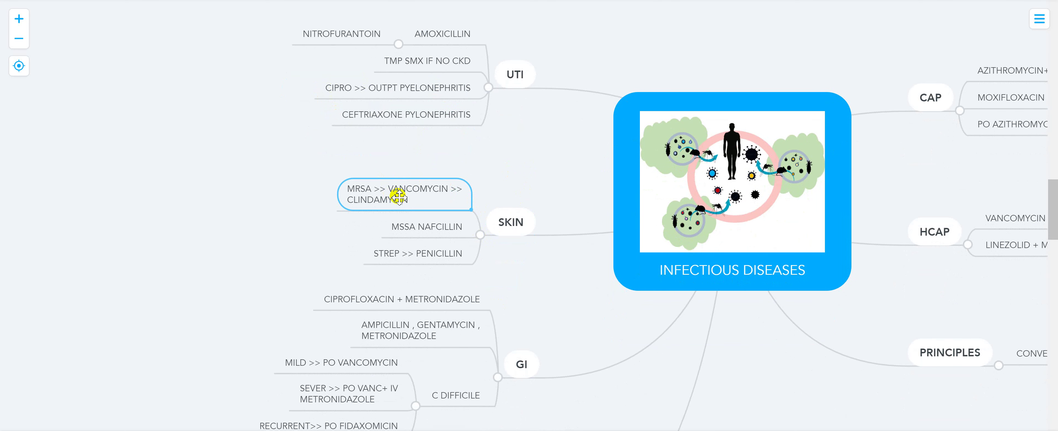
{"action": "left_click", "coordinate": [422, 233]}
{"action": "left_click", "coordinate": [423, 261]}
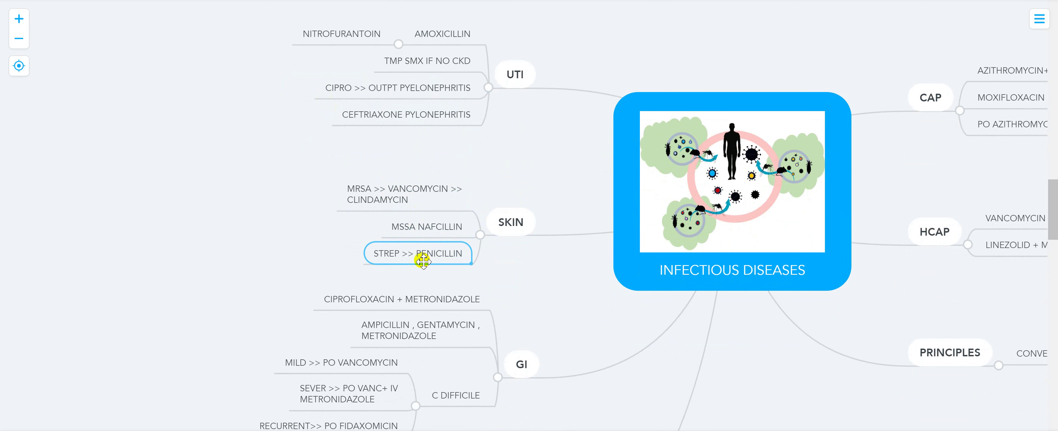
Review the GI regimens CIPROFLOXACIN + METRONIDAZOLE and AMPICILLIN, GENTAMYCIN, METRONIDAZOLE.
{"action": "scroll", "coordinate": [508, 342], "scroll_direction": "down", "scroll_amount": 3}
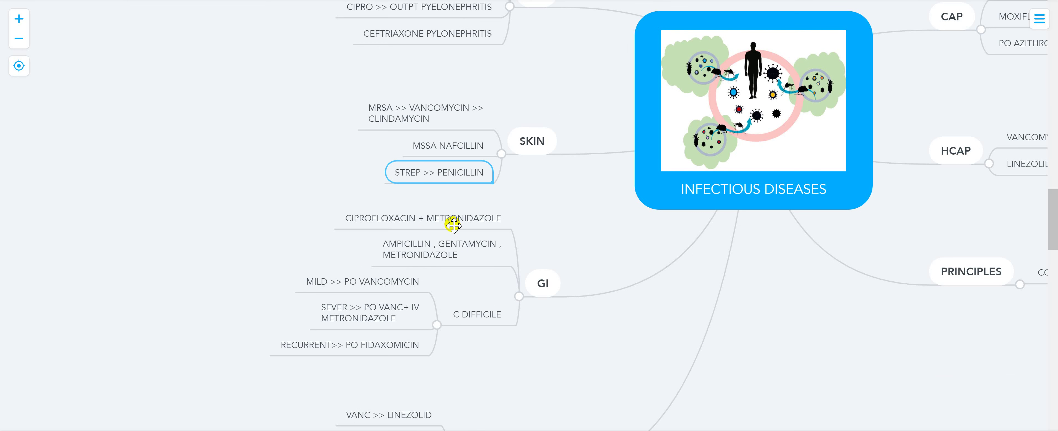
{"action": "left_click", "coordinate": [453, 224]}
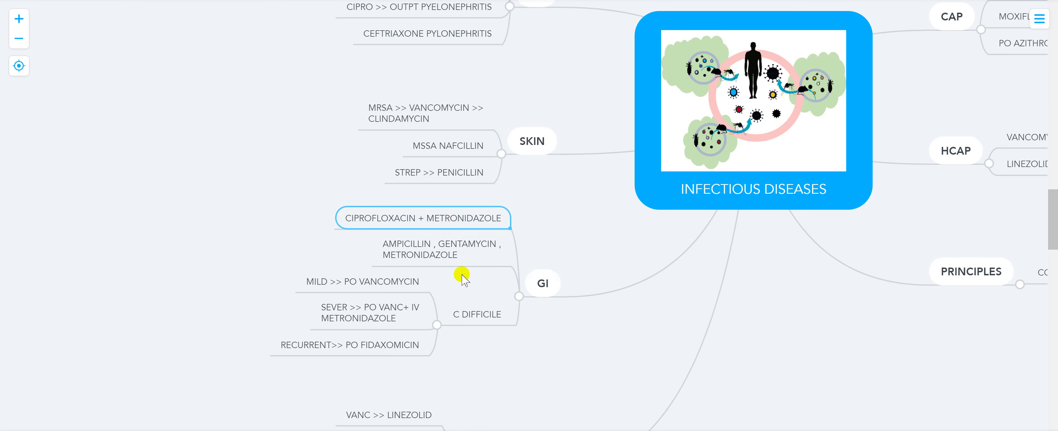
{"action": "left_click", "coordinate": [403, 255]}
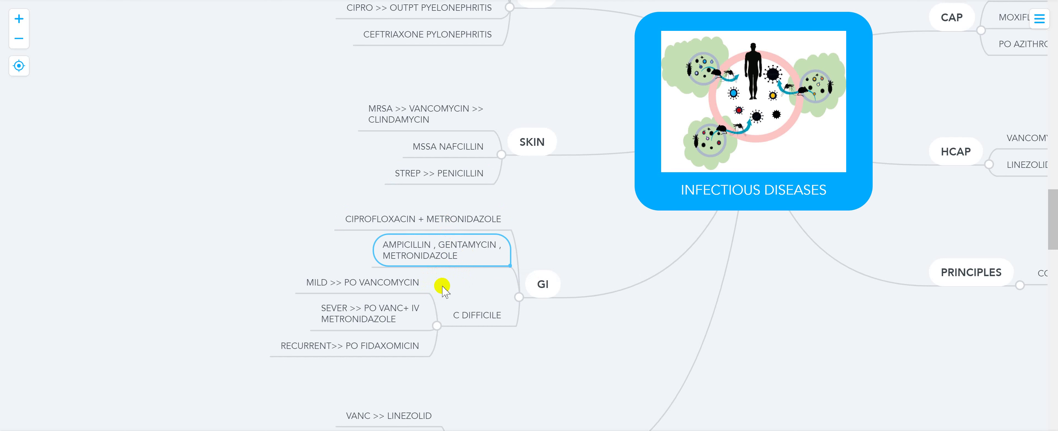
Review C DIFFICILE and its MILD, SEVER and RECURRENT treatment nodes.
{"action": "scroll", "coordinate": [441, 285], "scroll_direction": "down", "scroll_amount": 2}
{"action": "left_click", "coordinate": [469, 242]}
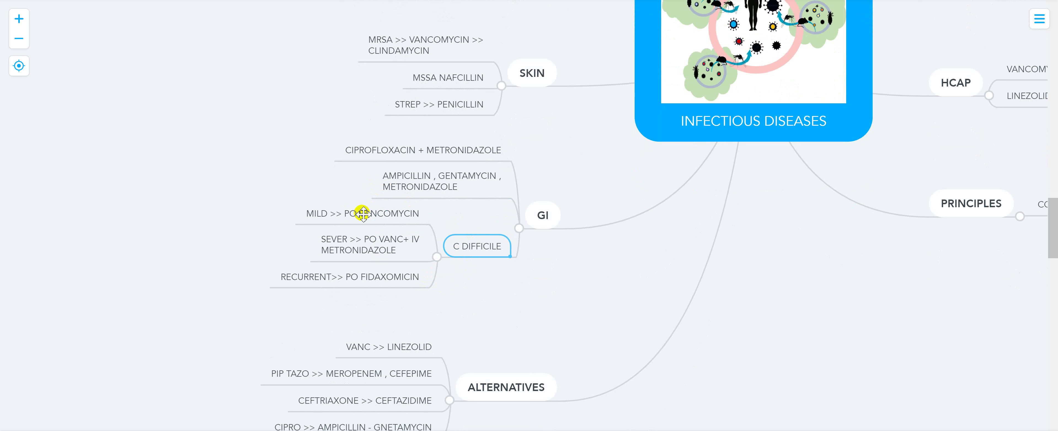
{"action": "left_click", "coordinate": [384, 217]}
{"action": "left_click", "coordinate": [384, 247]}
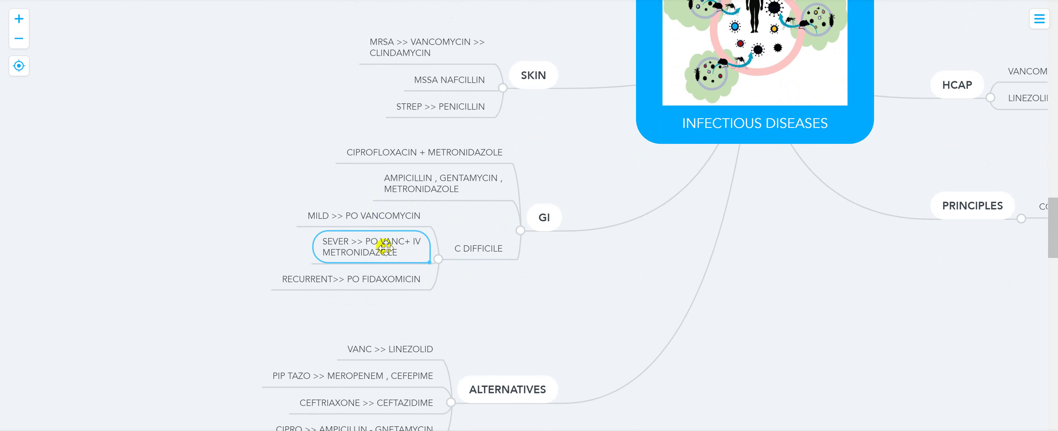
{"action": "left_click", "coordinate": [373, 281]}
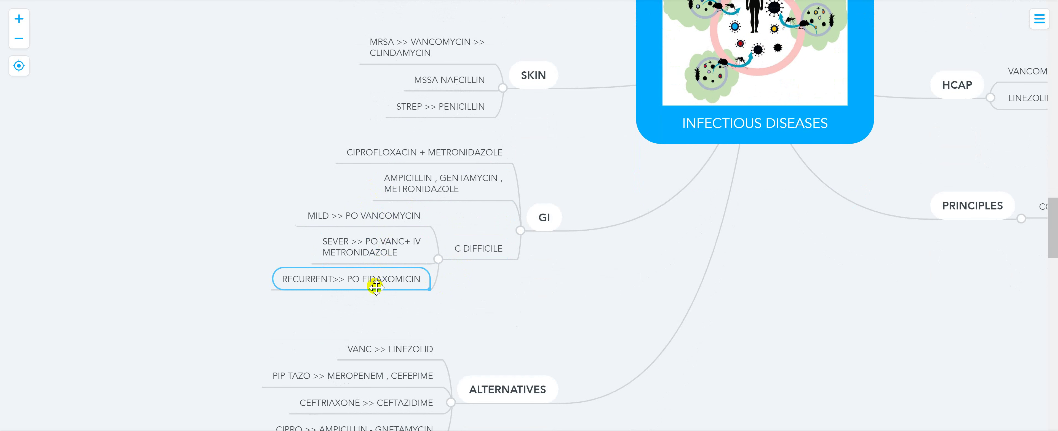
{"action": "scroll", "coordinate": [372, 284], "scroll_direction": "down", "scroll_amount": 3}
Review the ALTERNATIVES swaps: VANC >> LINEZOLID, PIP TAZO, CEFTRIAXONE and CIPRO nodes.
{"action": "left_click", "coordinate": [529, 326]}
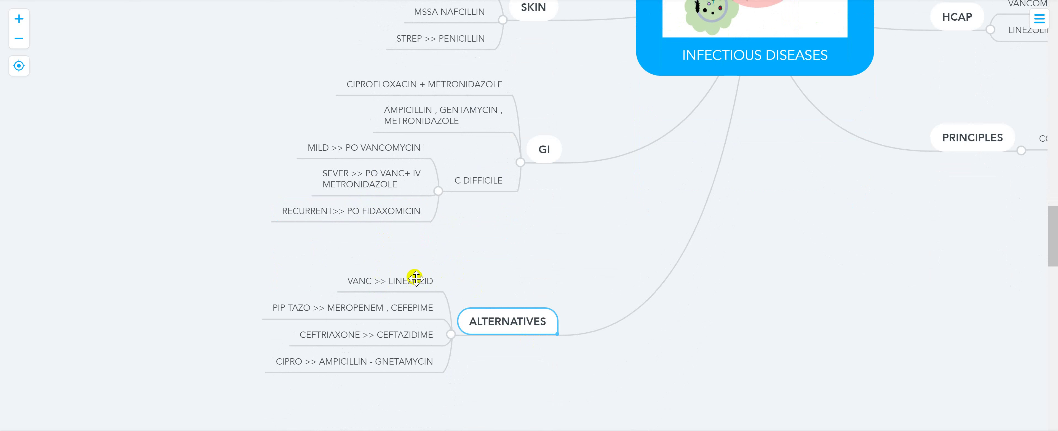
{"action": "left_click", "coordinate": [375, 281]}
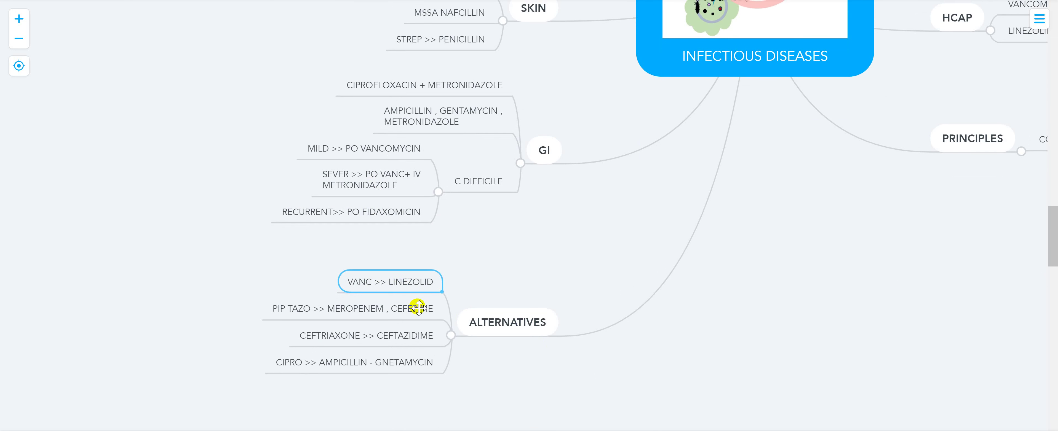
{"action": "left_click", "coordinate": [318, 320]}
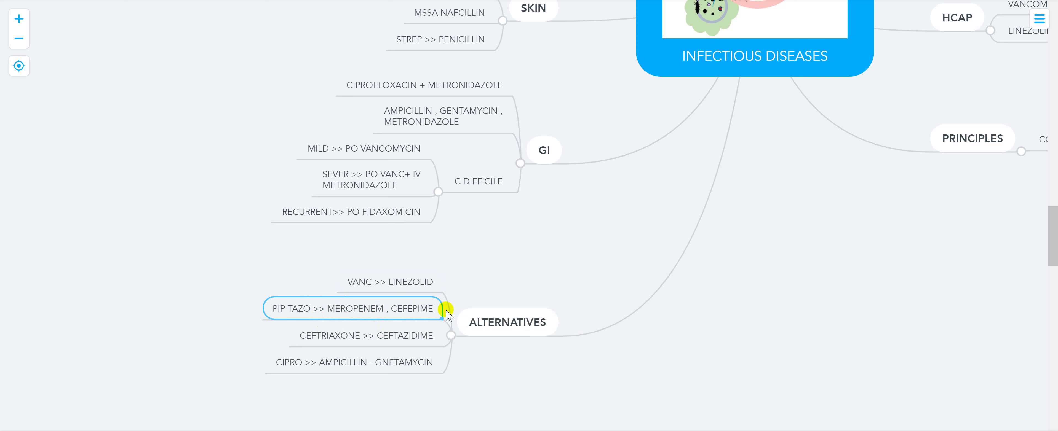
{"action": "left_click_drag", "start_coordinate": [316, 333], "coordinate": [361, 337]}
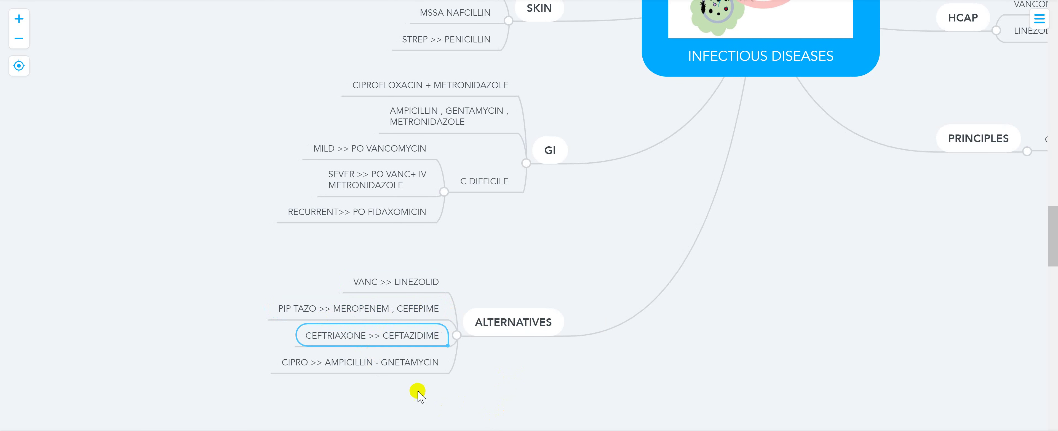
{"action": "left_click", "coordinate": [349, 371]}
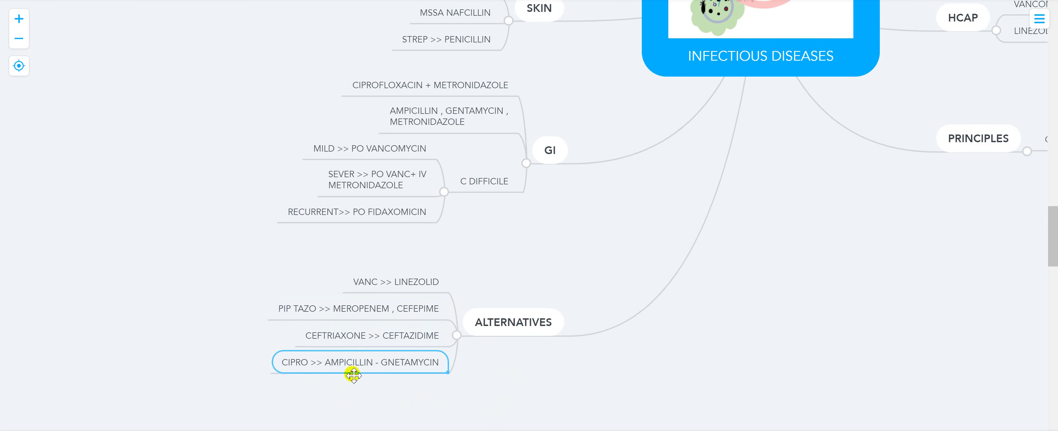
Pan the canvas so the whole map is centred on INFECTIOUS DISEASES.
{"action": "left_click_drag", "start_coordinate": [685, 344], "coordinate": [205, 413]}
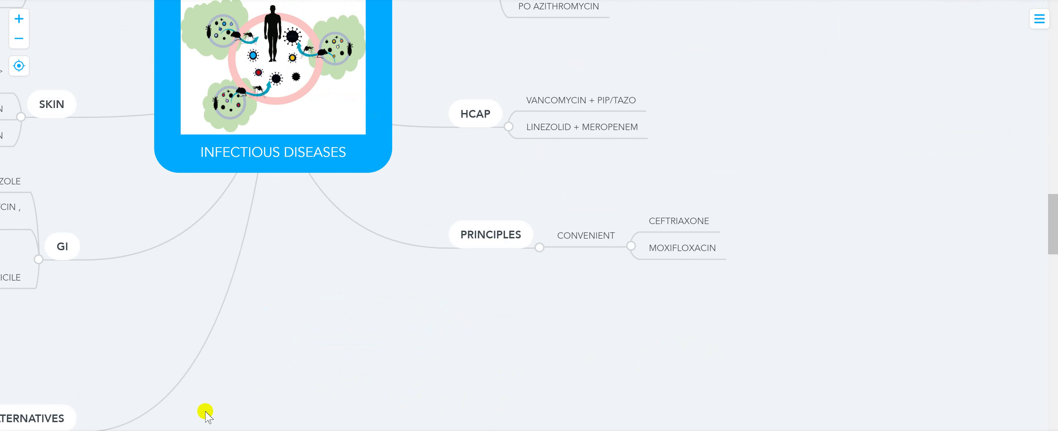
{"action": "left_click_drag", "start_coordinate": [312, 295], "coordinate": [547, 425]}
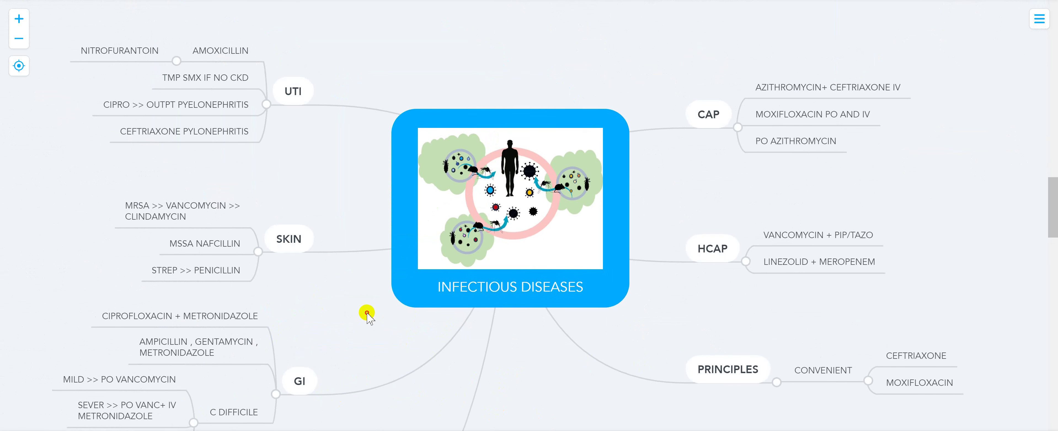
{"action": "left_click_drag", "start_coordinate": [366, 309], "coordinate": [382, 264]}
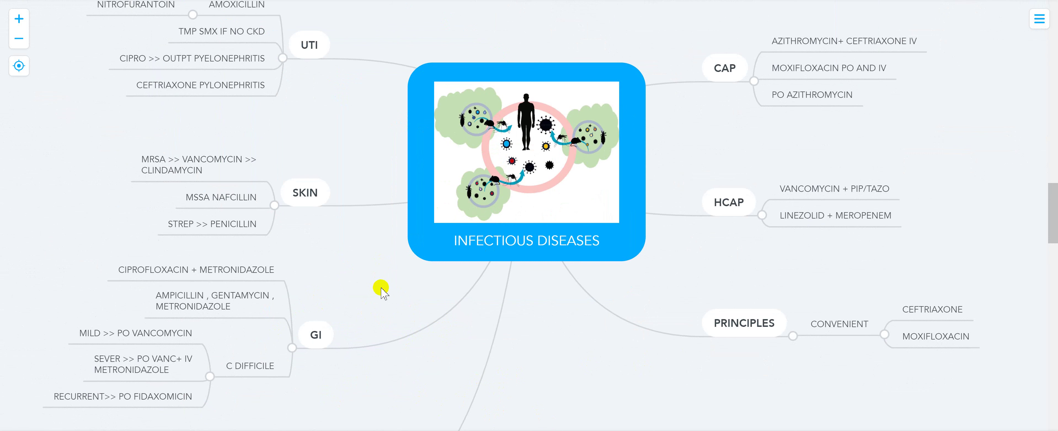